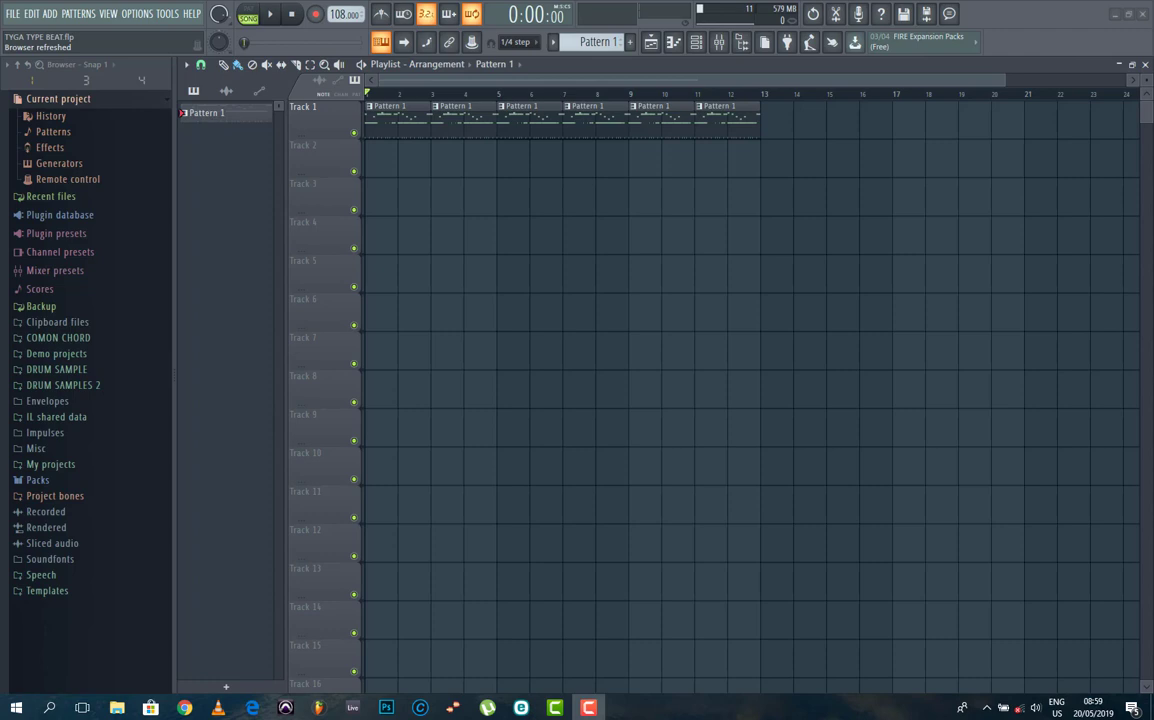
# Step: Open the channel rack and play the Pattern 1 arrangement briefly to hear the beat
pyautogui.click(697, 44)
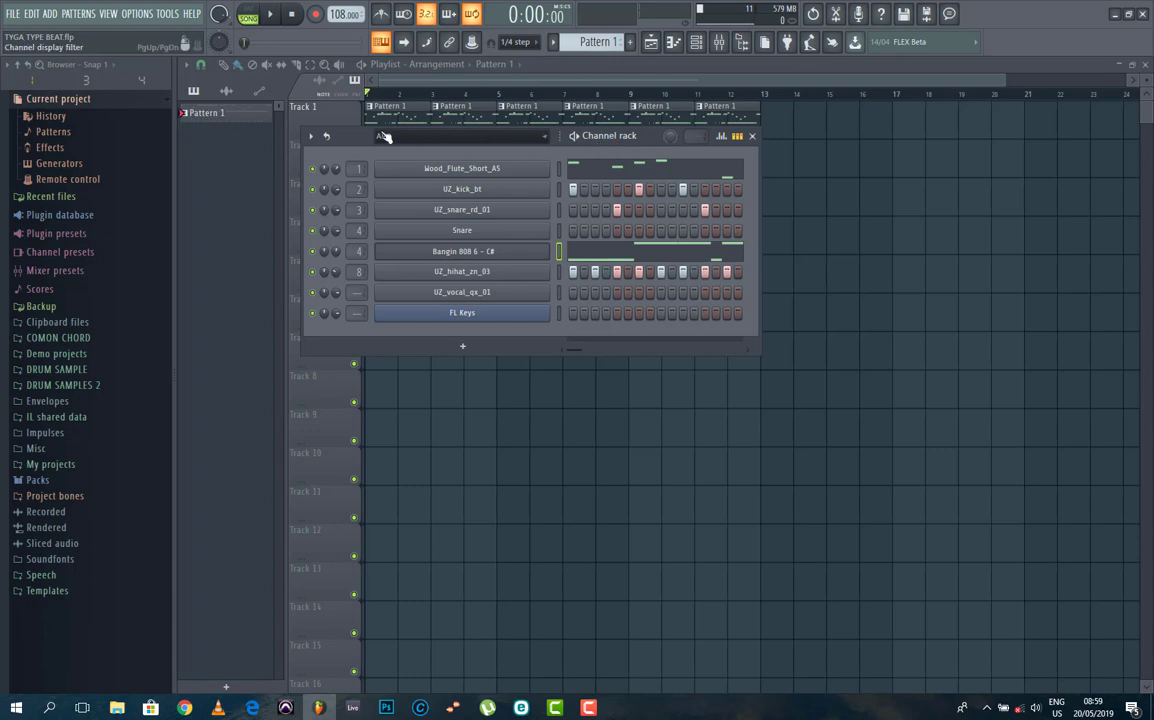
pyautogui.click(271, 15)
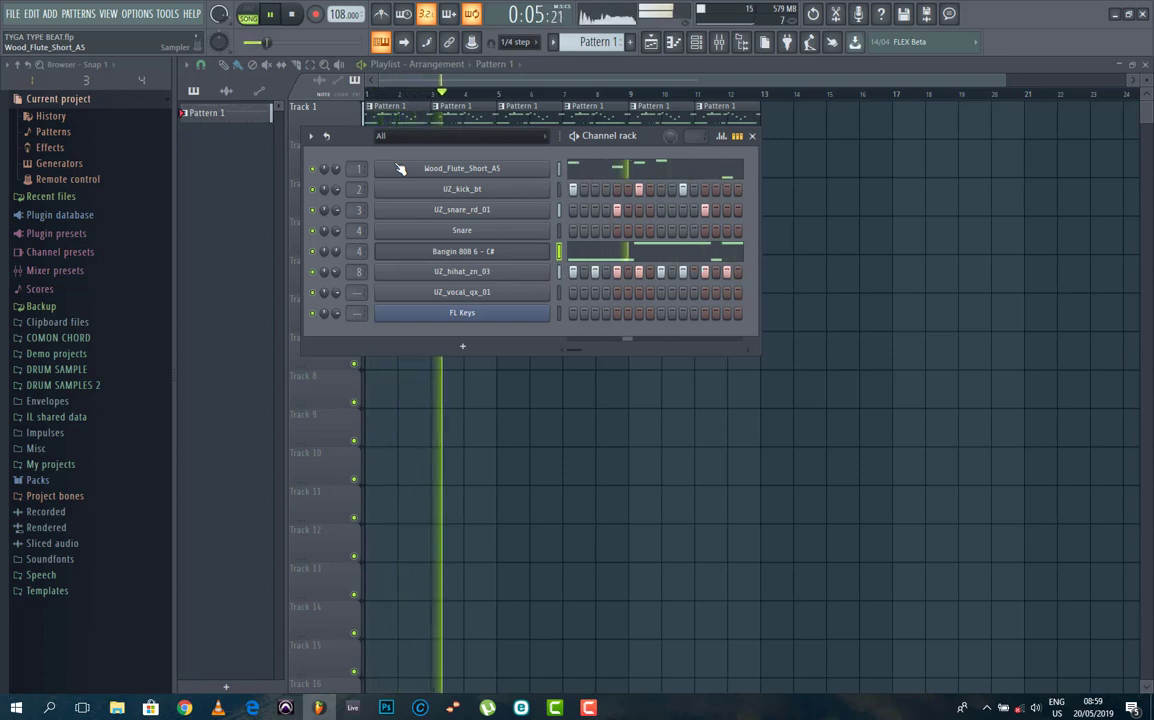
pyautogui.click(293, 18)
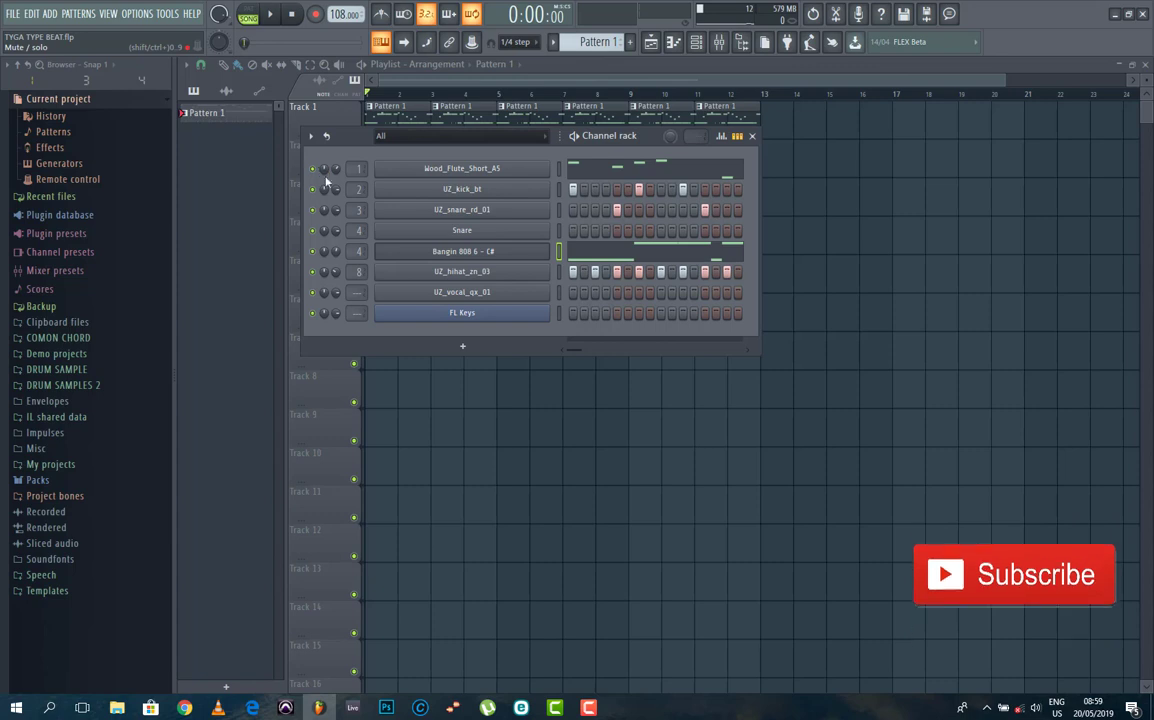
# Step: Open the Bangin 808 6 - C# channel's sample in the Edison audio editor and detect its pitch regions
pyautogui.click(461, 253)
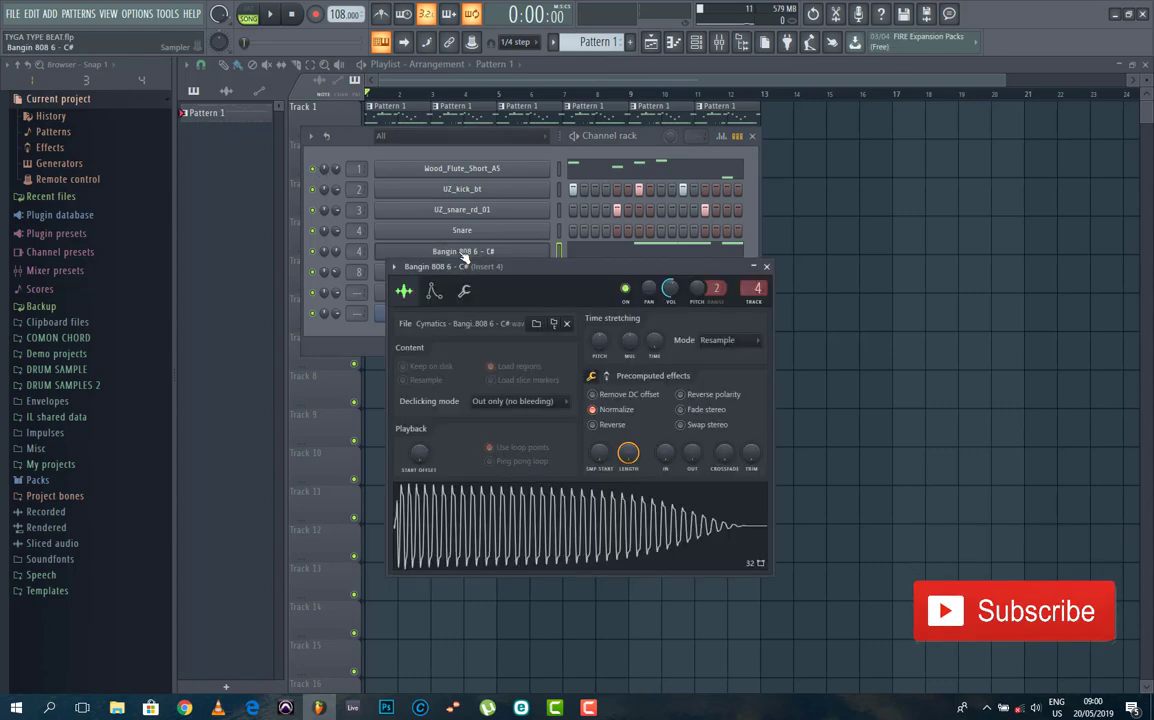
pyautogui.moveTo(500, 268); pyautogui.dragTo(496, 200)
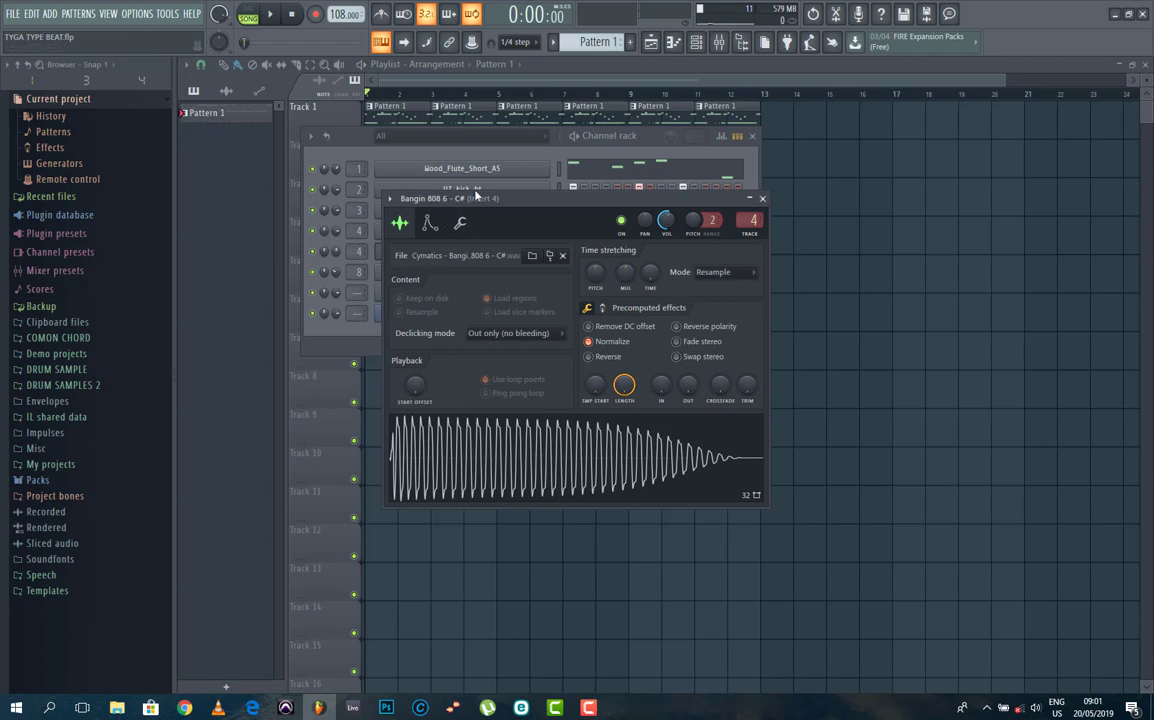
pyautogui.rightClick(521, 453)
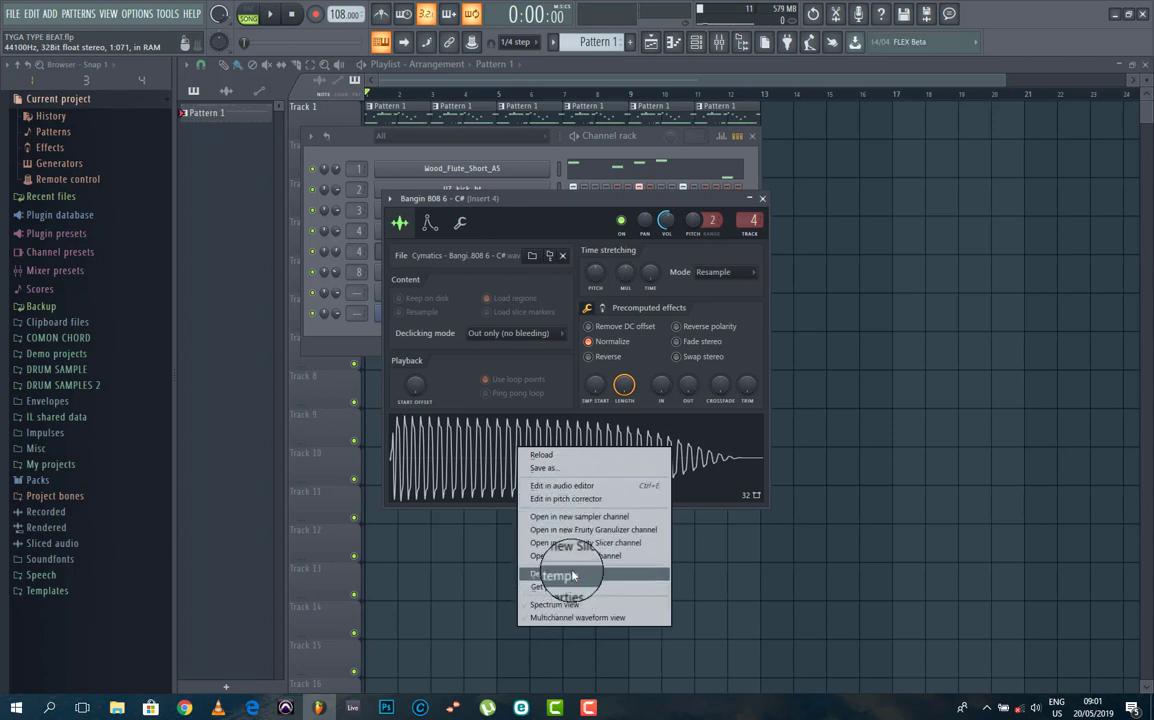
pyautogui.click(556, 488)
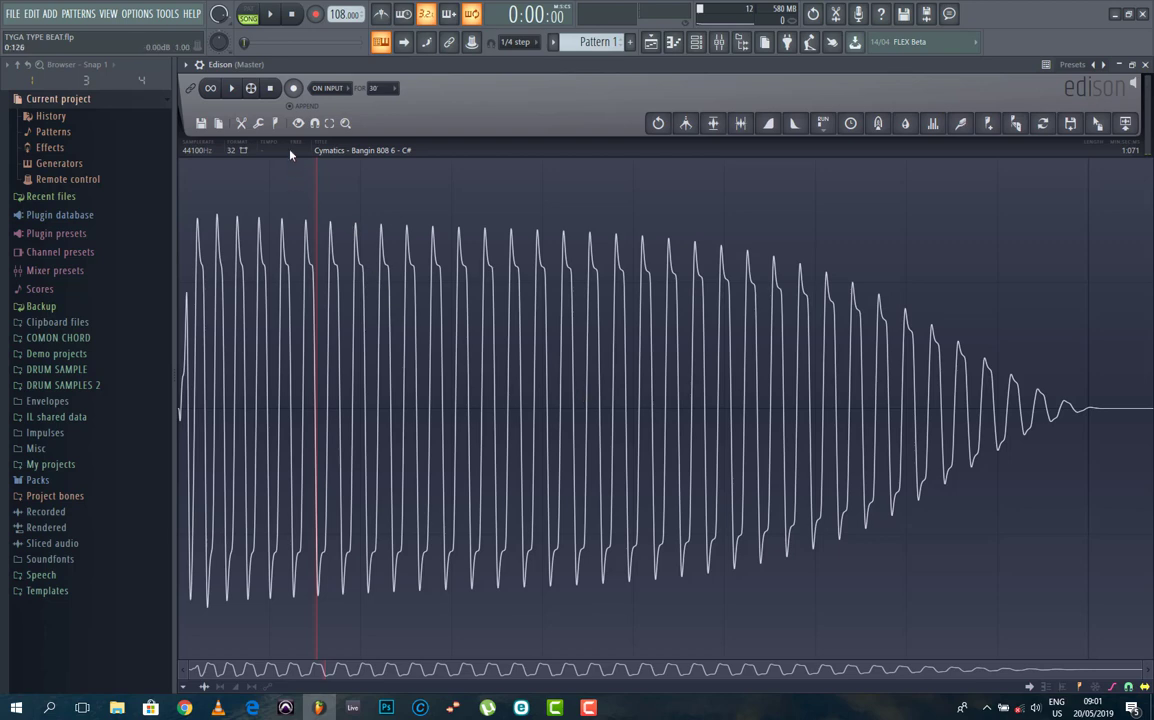
pyautogui.click(276, 123)
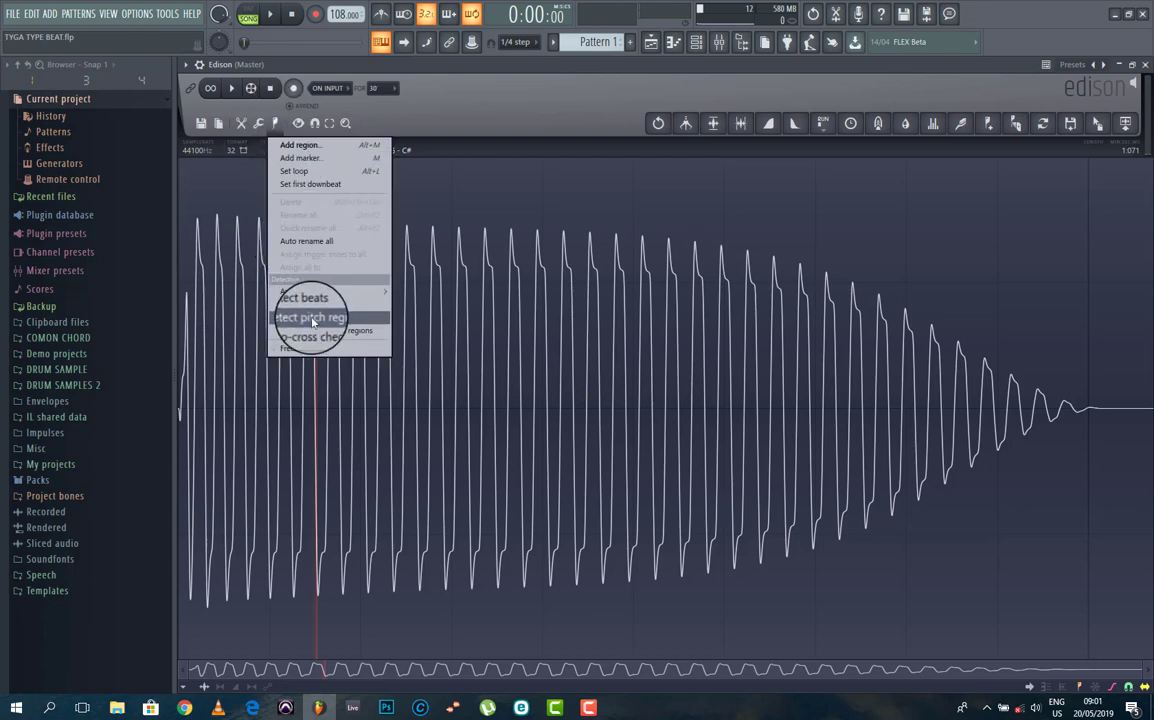
pyautogui.click(318, 318)
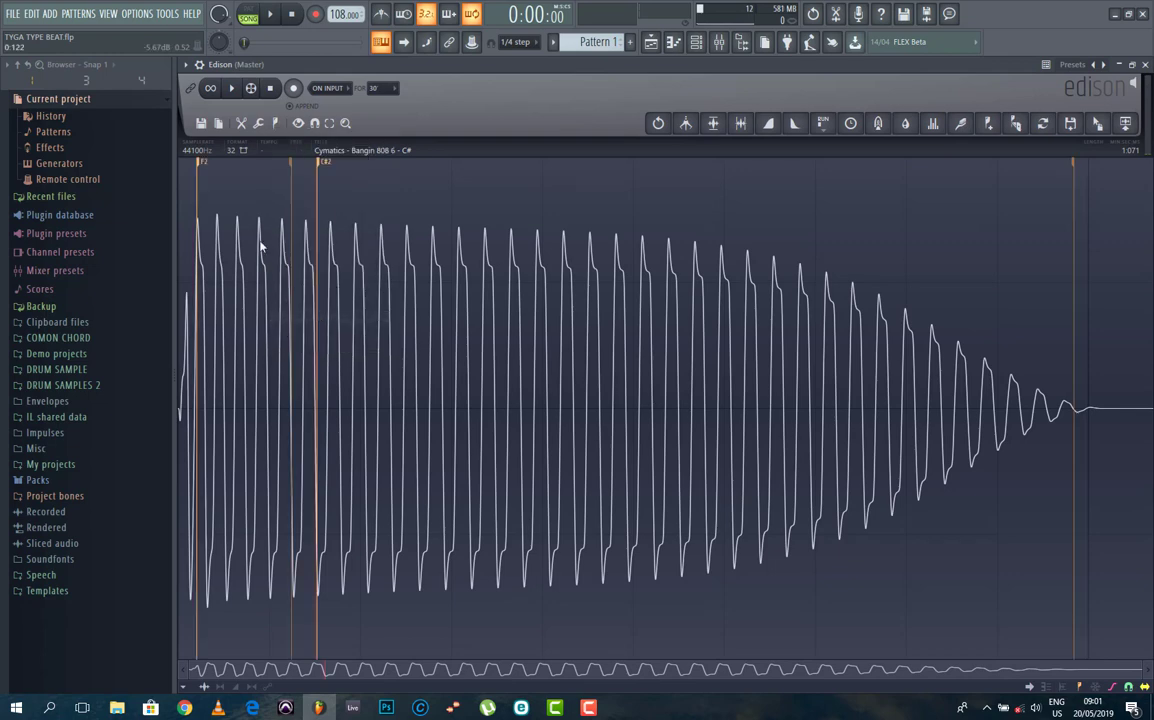
# Step: Examine the 808 sample's two detected pitch regions, play the longer one, and close the audio editor and mixer
pyautogui.click(208, 166)
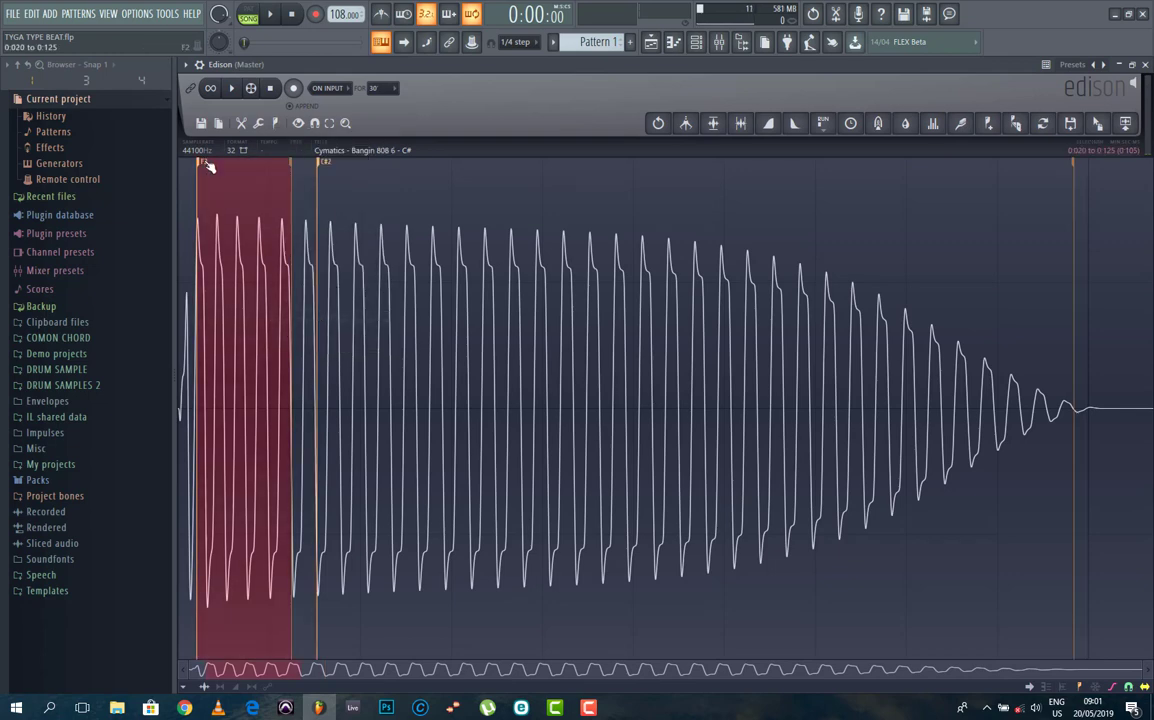
pyautogui.click(326, 165)
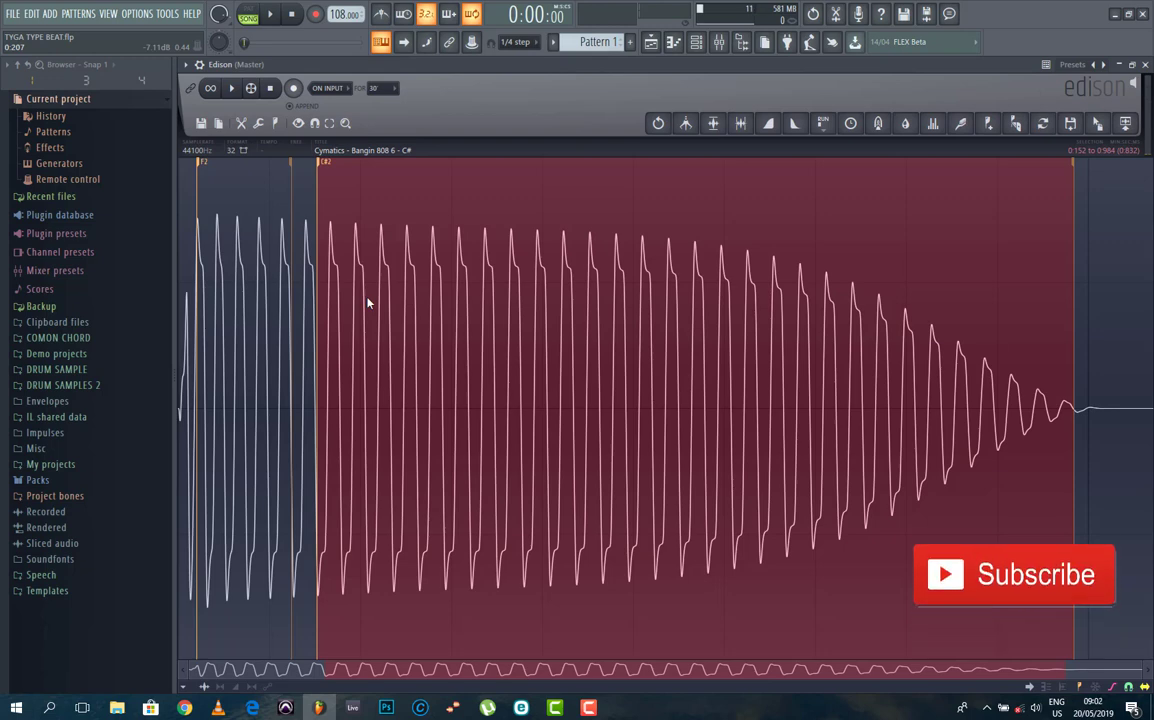
pyautogui.click(205, 168)
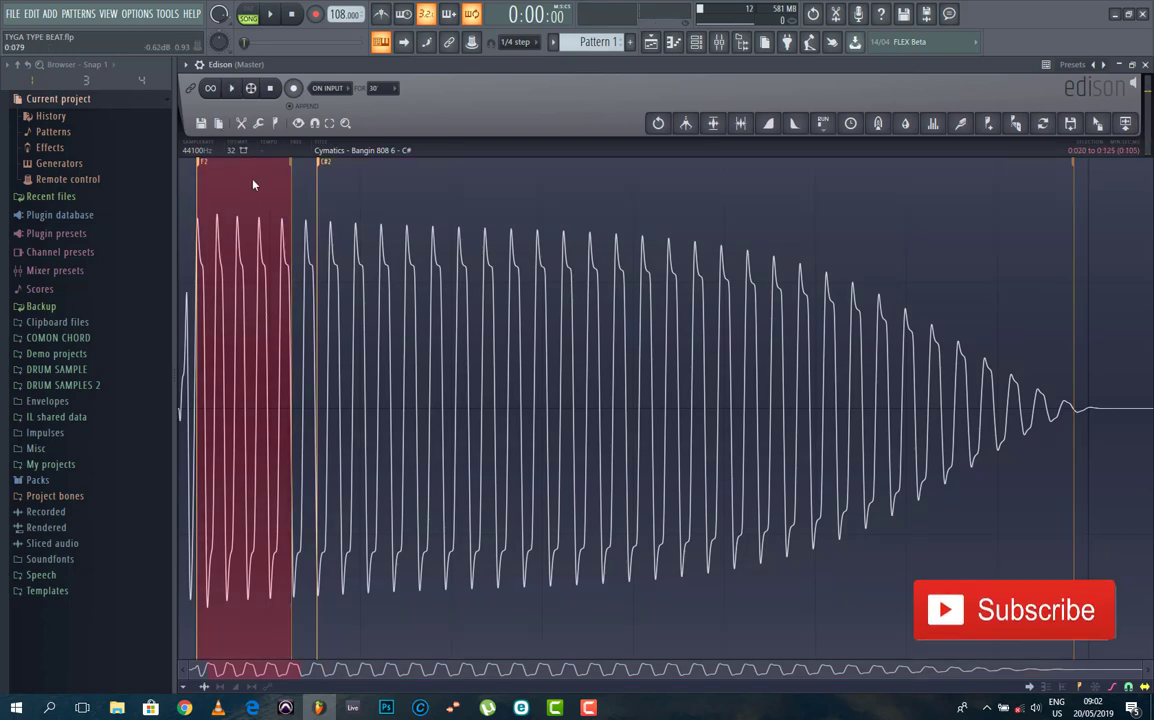
pyautogui.click(320, 167)
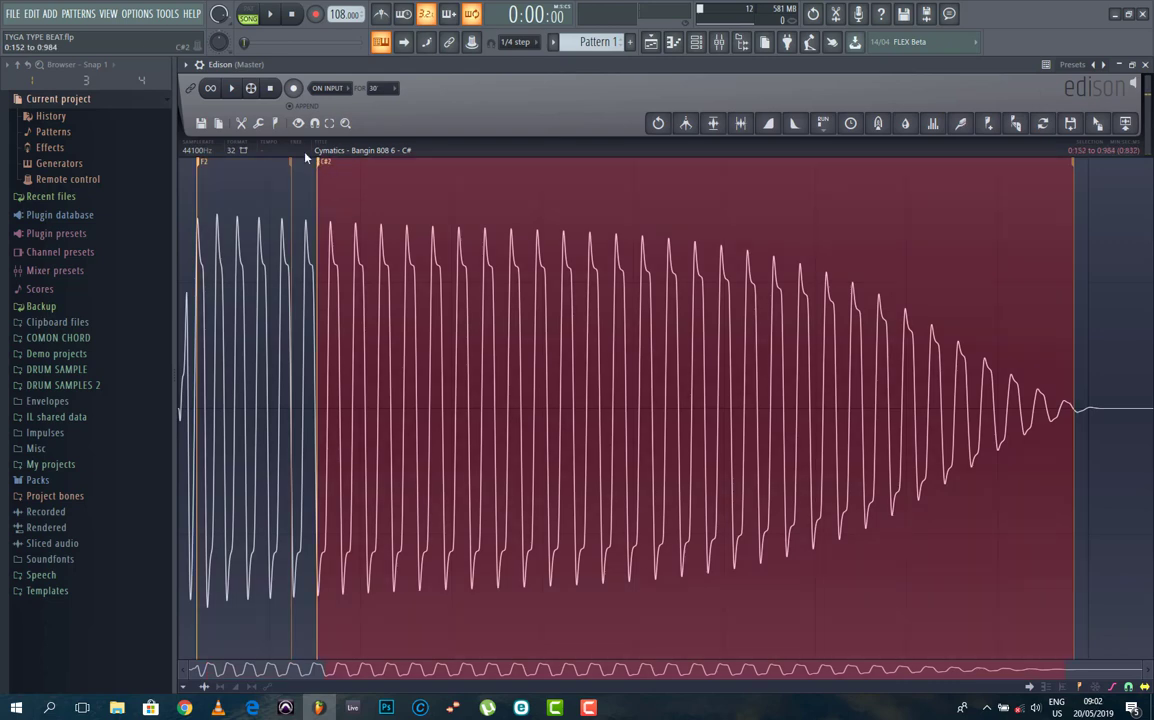
pyautogui.click(231, 88)
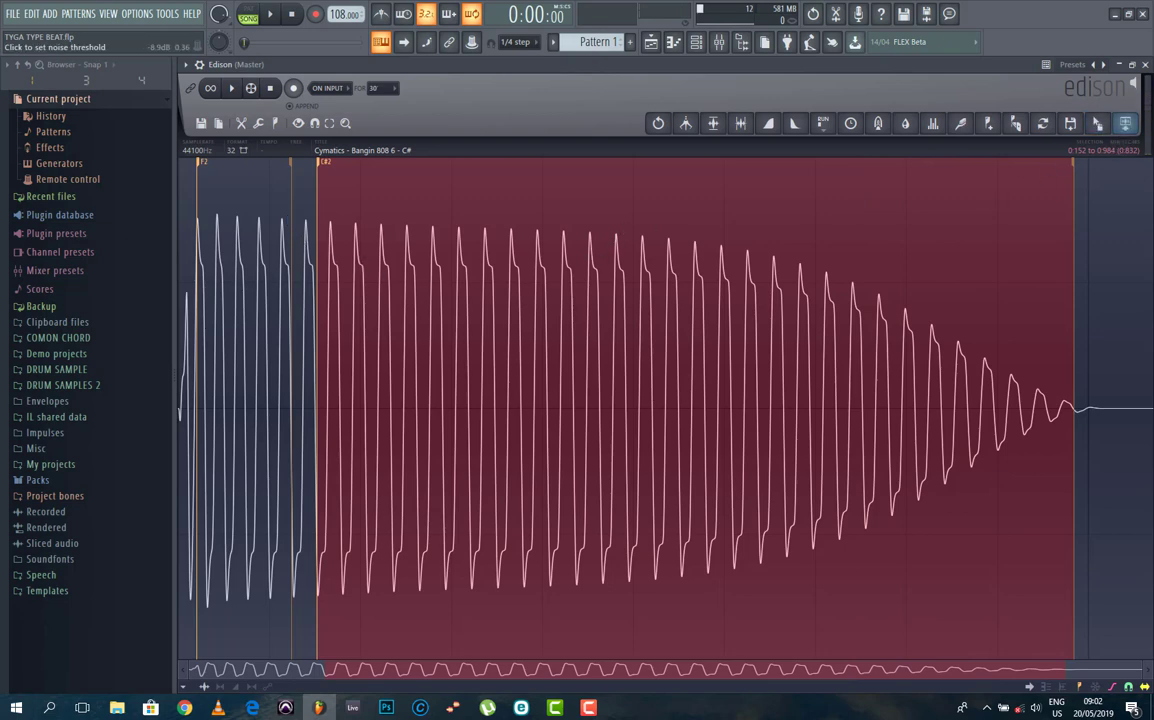
pyautogui.click(1145, 65)
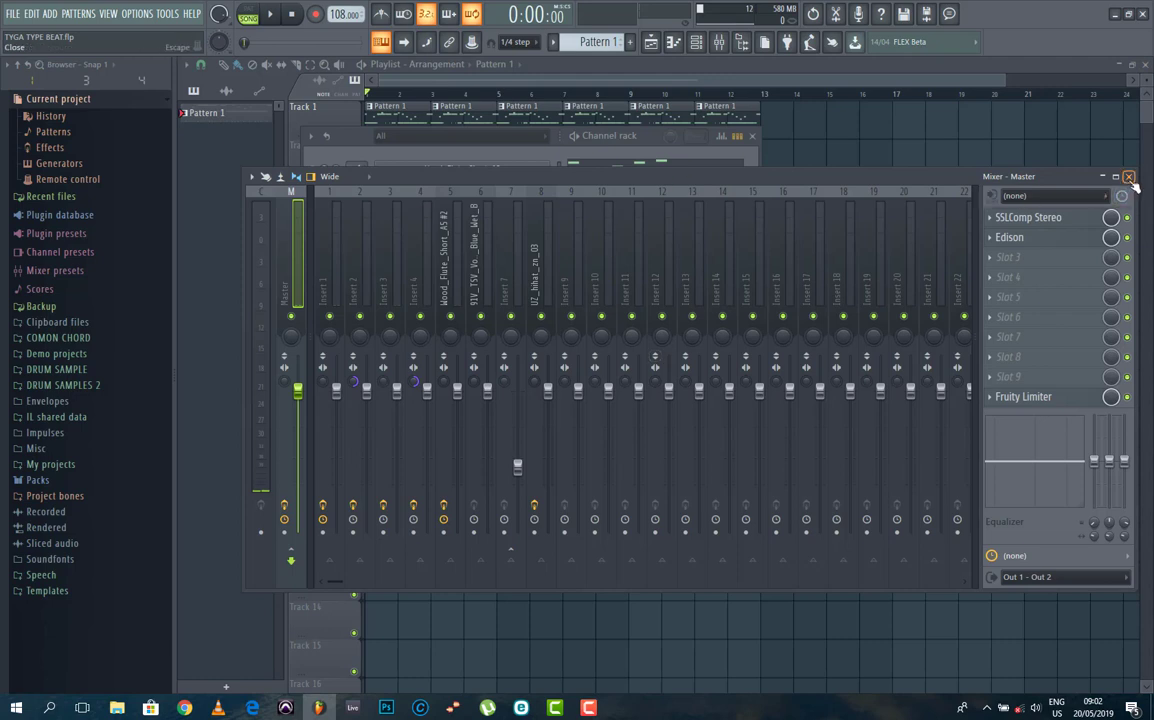
pyautogui.click(1130, 177)
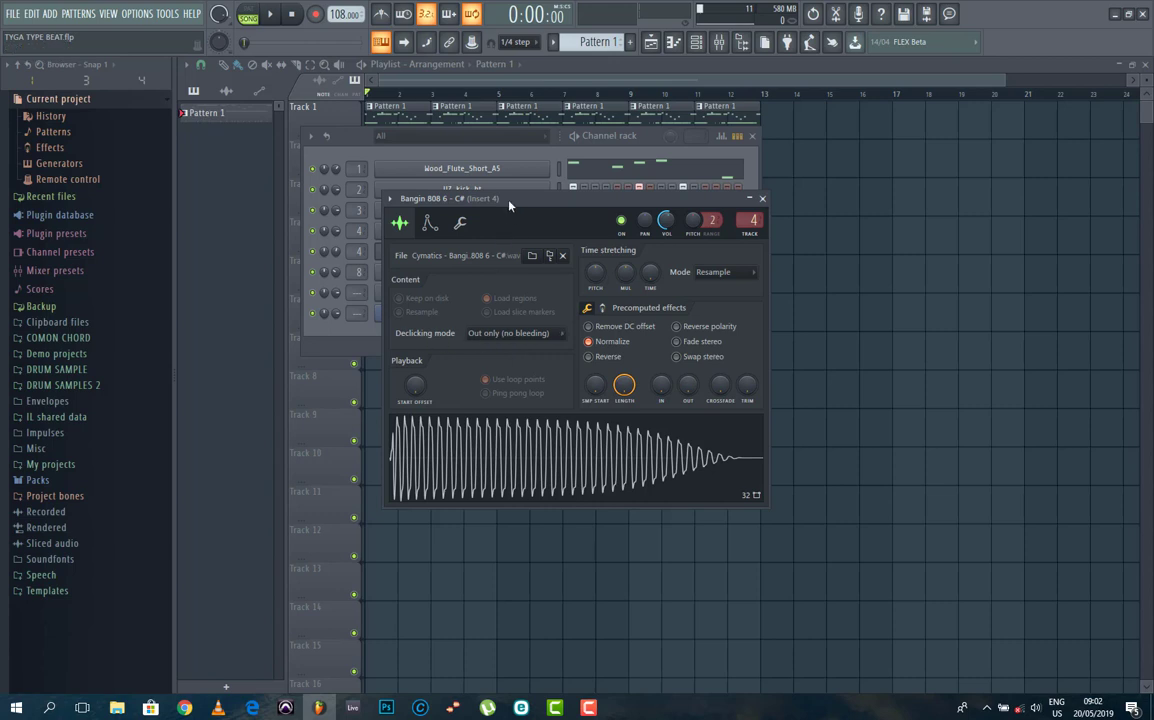
# Step: Set the root note of the Bangin 808 6 - C# channel to C#5
pyautogui.moveTo(509, 205); pyautogui.dragTo(605, 227)
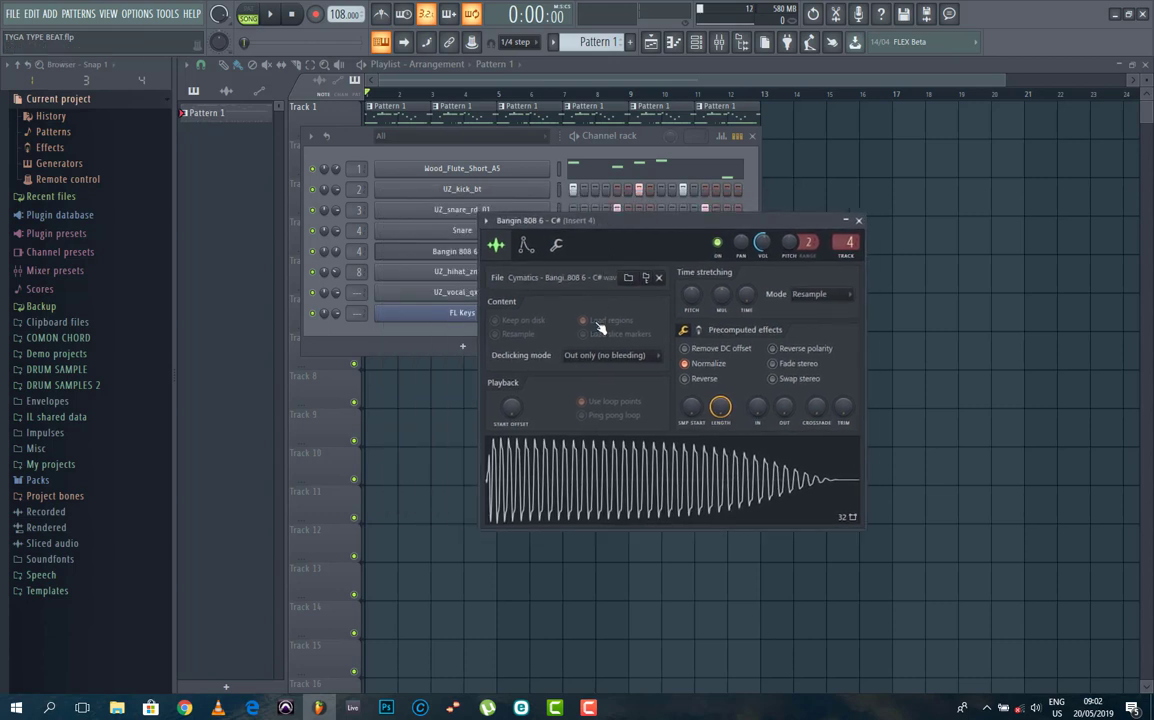
pyautogui.click(527, 245)
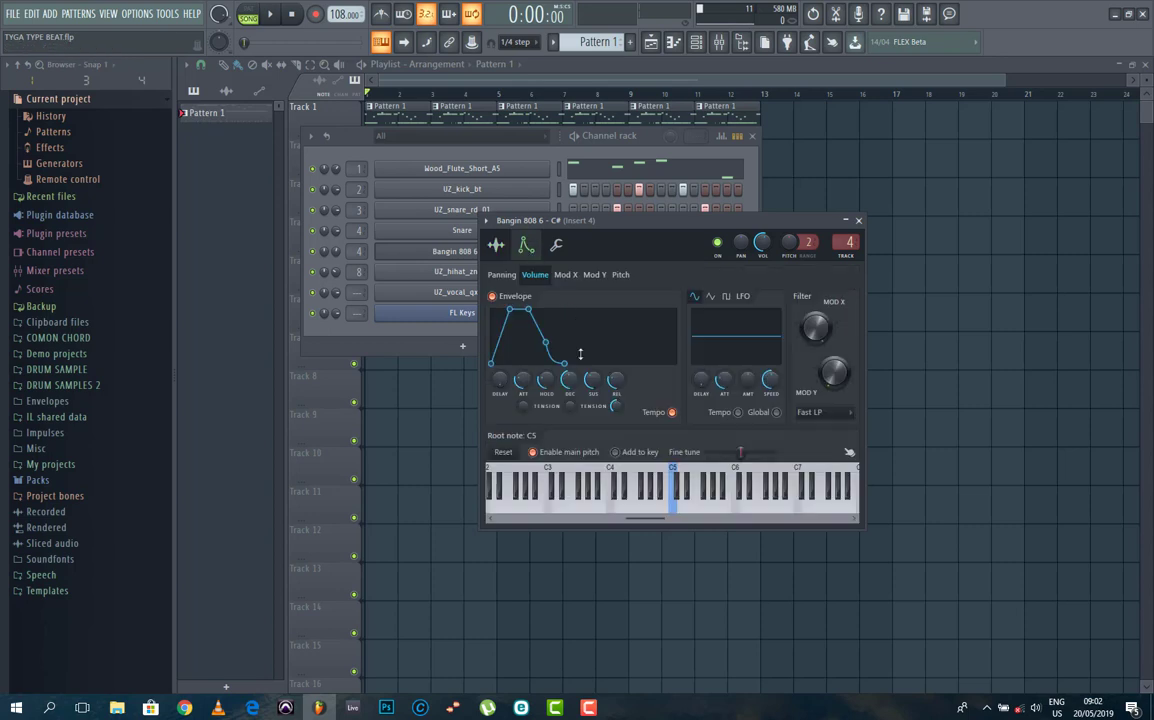
pyautogui.click(678, 498)
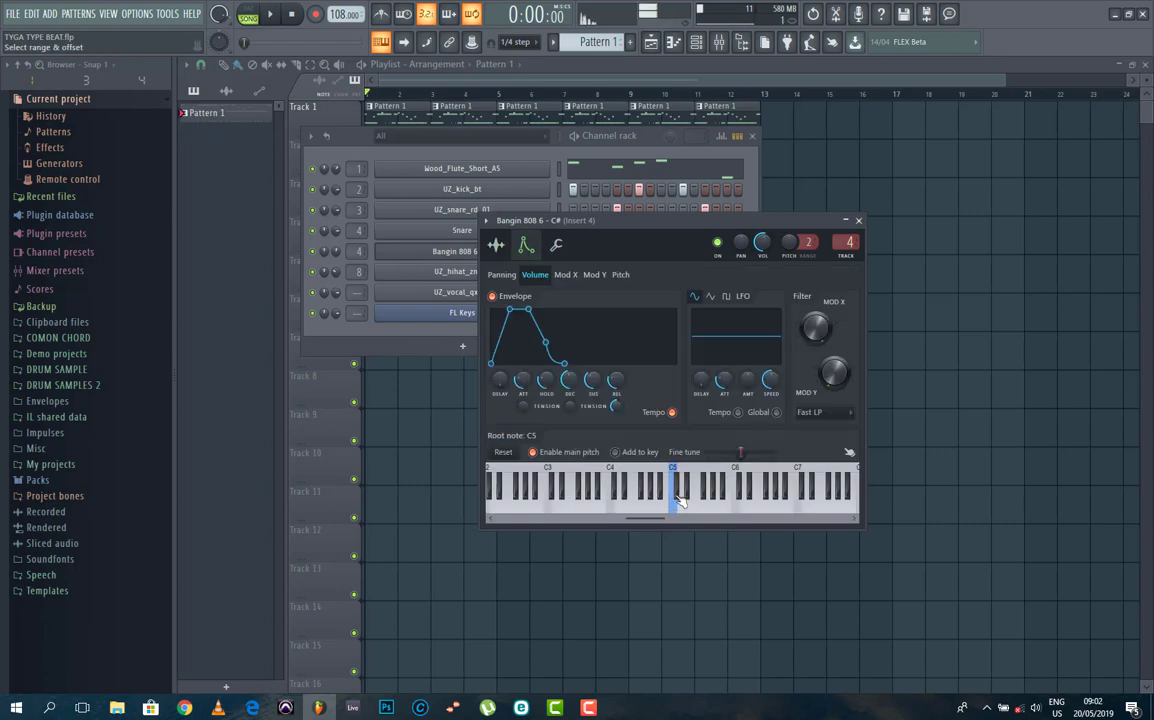
pyautogui.rightClick(678, 498)
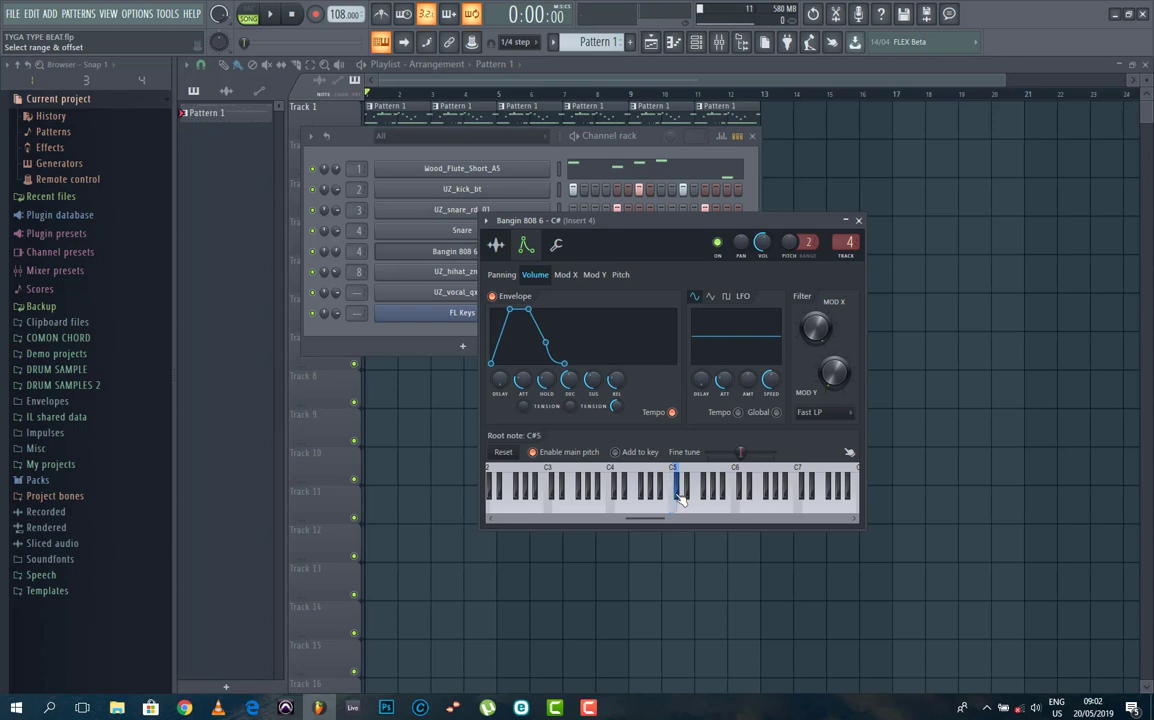
pyautogui.rightClick(677, 510)
pyautogui.click(677, 488)
pyautogui.rightClick(676, 503)
pyautogui.rightClick(677, 497)
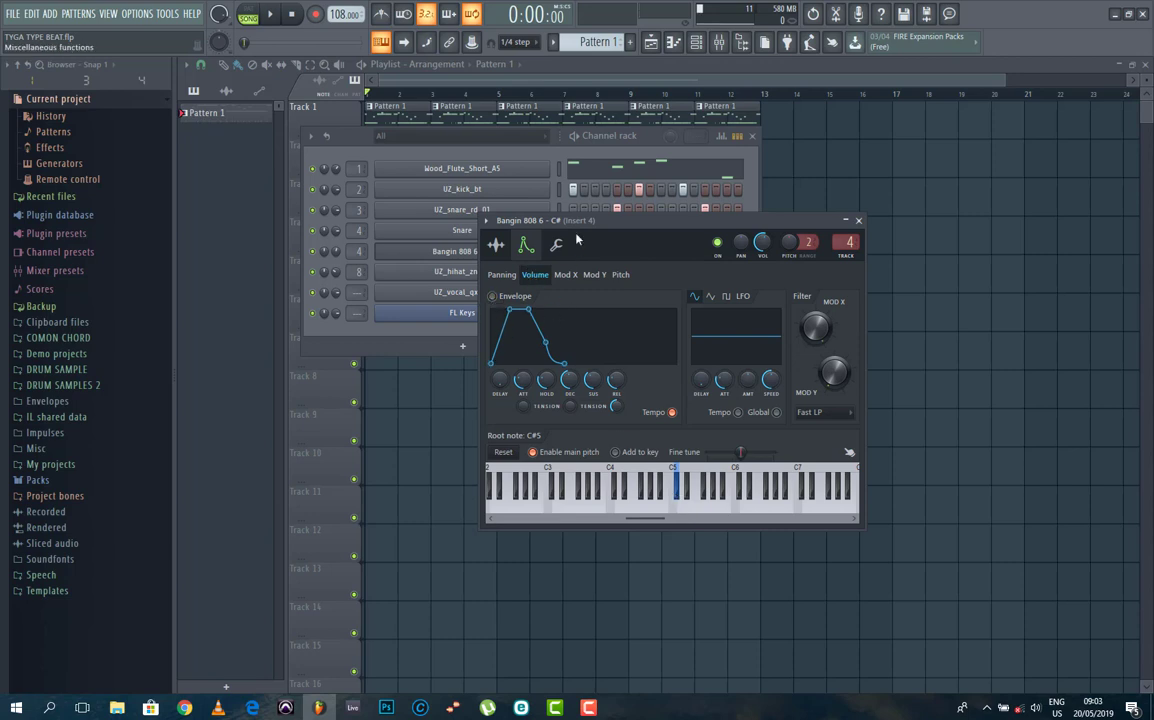
# Step: Play the arrangement with the 808 channel's volume envelope switched off
pyautogui.moveTo(623, 228); pyautogui.dragTo(660, 311)
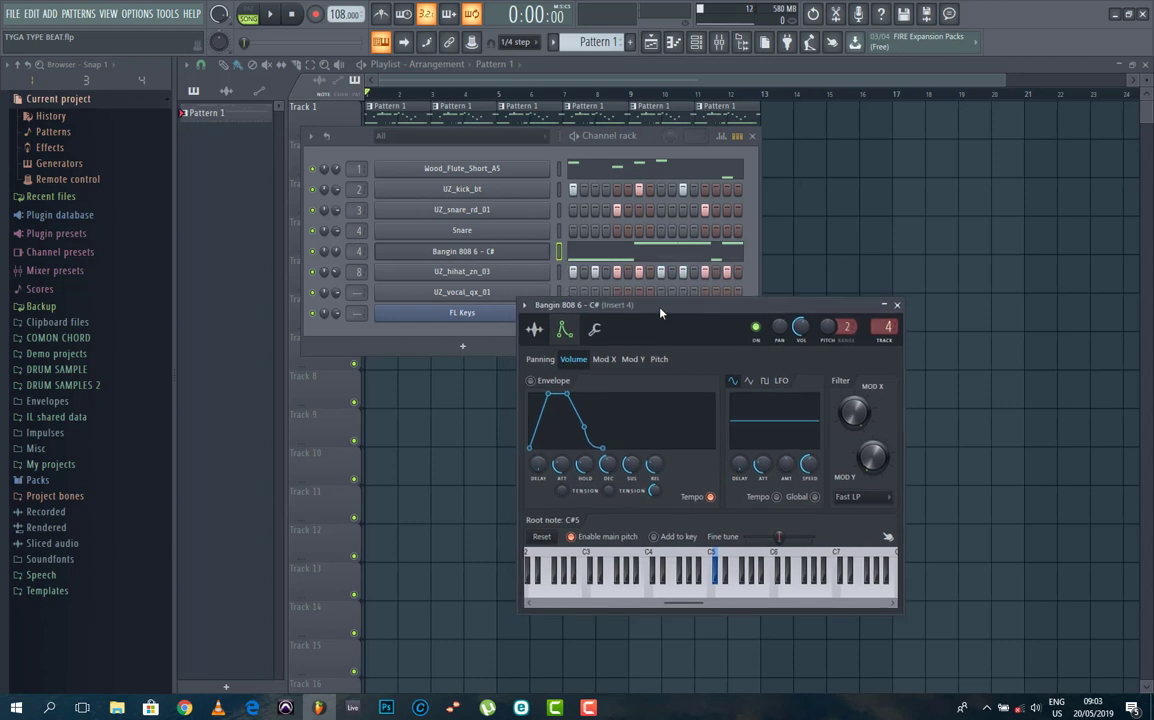
pyautogui.press('space')
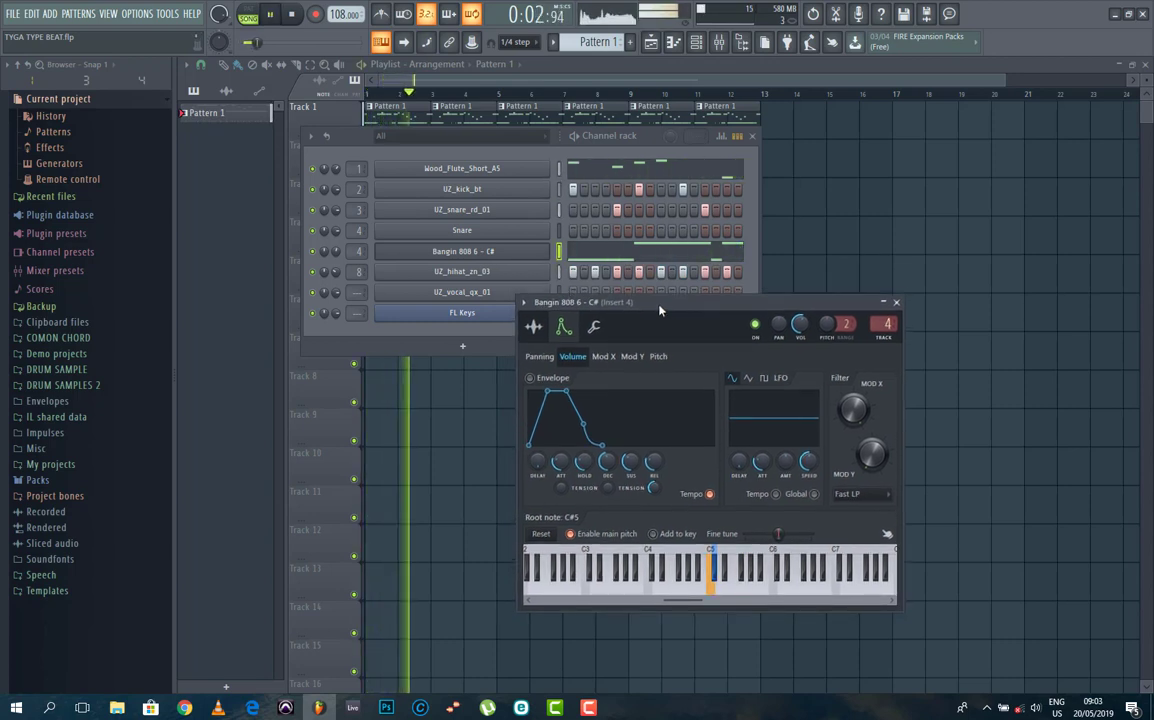
pyautogui.press('space')
# Step: Enable the 808 channel's volume envelope and play the arrangement to hear its effect
pyautogui.moveTo(660, 298); pyautogui.dragTo(654, 236)
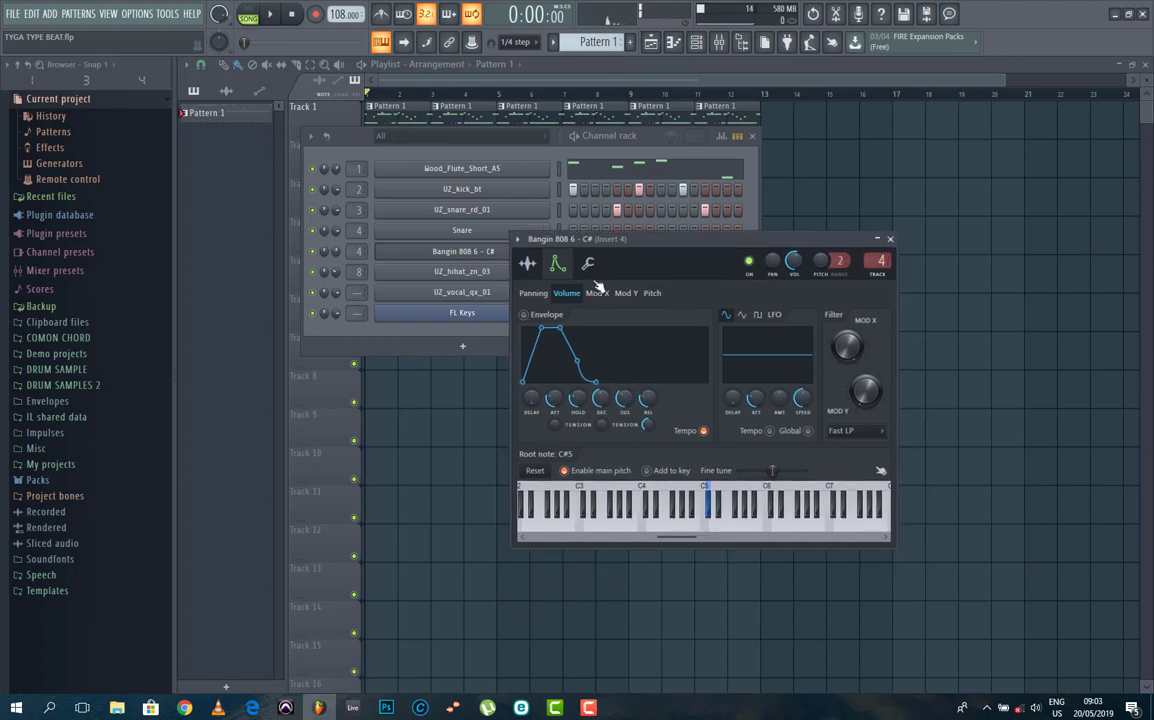
pyautogui.click(522, 315)
pyautogui.press('space')
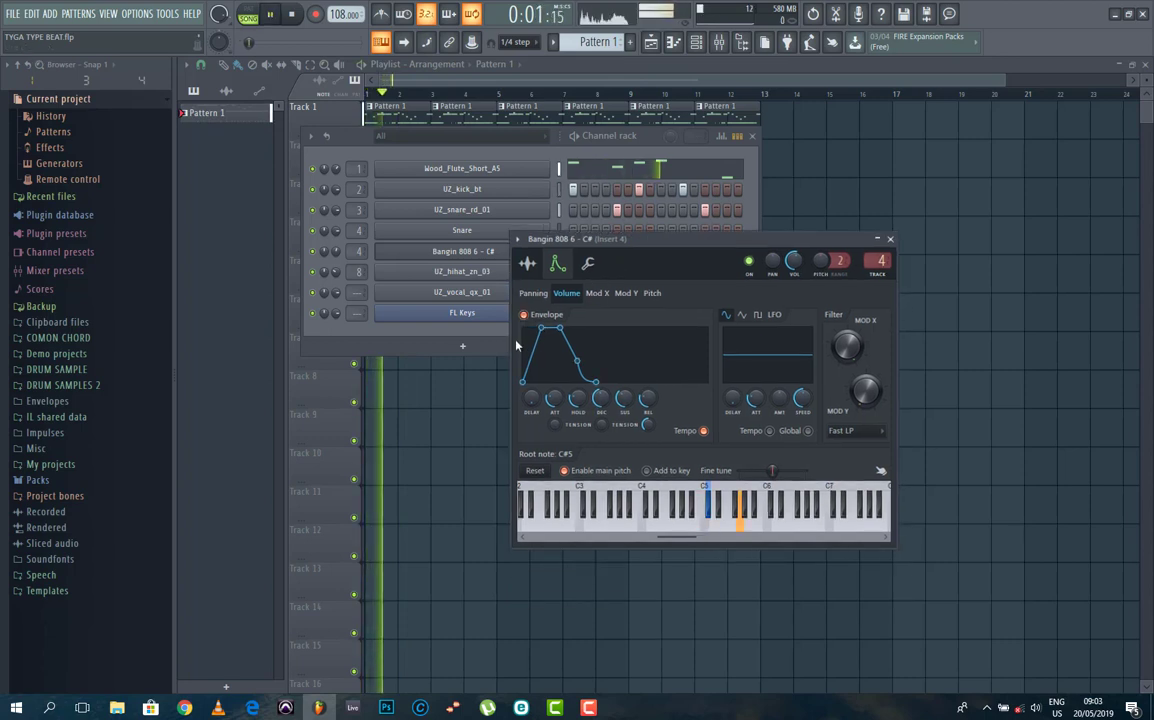
pyautogui.press('space')
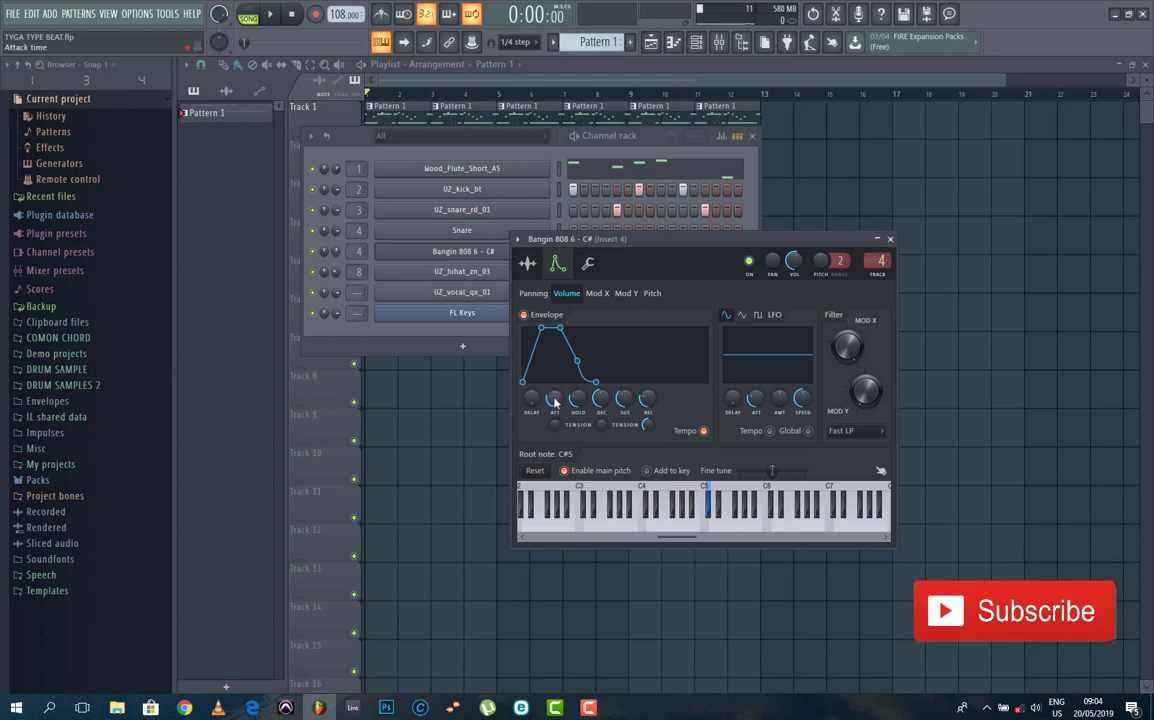
# Step: Lower the attack of the 808's volume envelope to its minimum and play the arrangement
pyautogui.moveTo(554, 399); pyautogui.dragTo(554, 416)
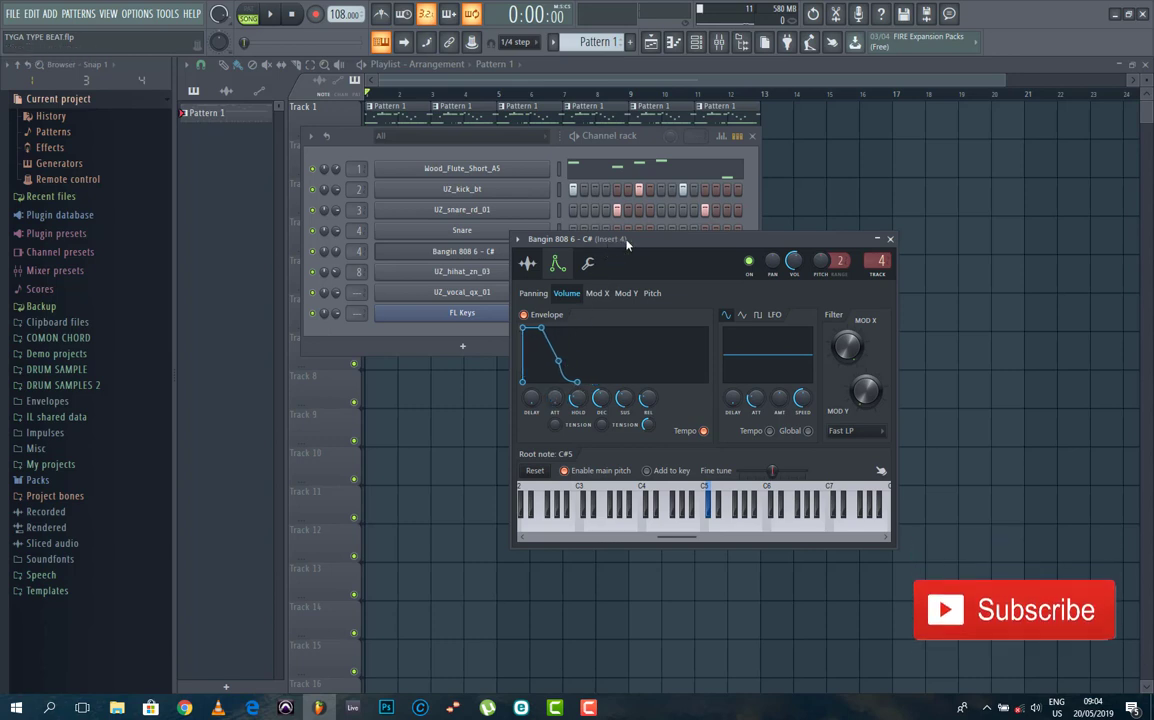
pyautogui.moveTo(637, 243); pyautogui.dragTo(645, 260)
pyautogui.press('space')
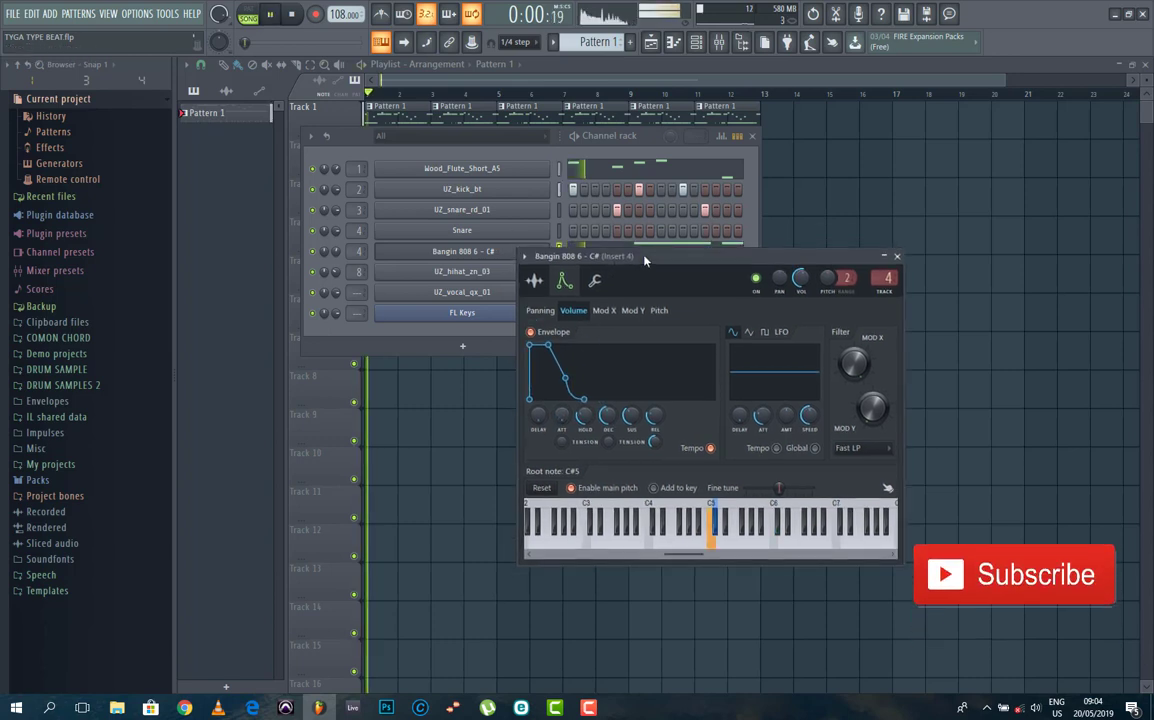
pyautogui.press('space')
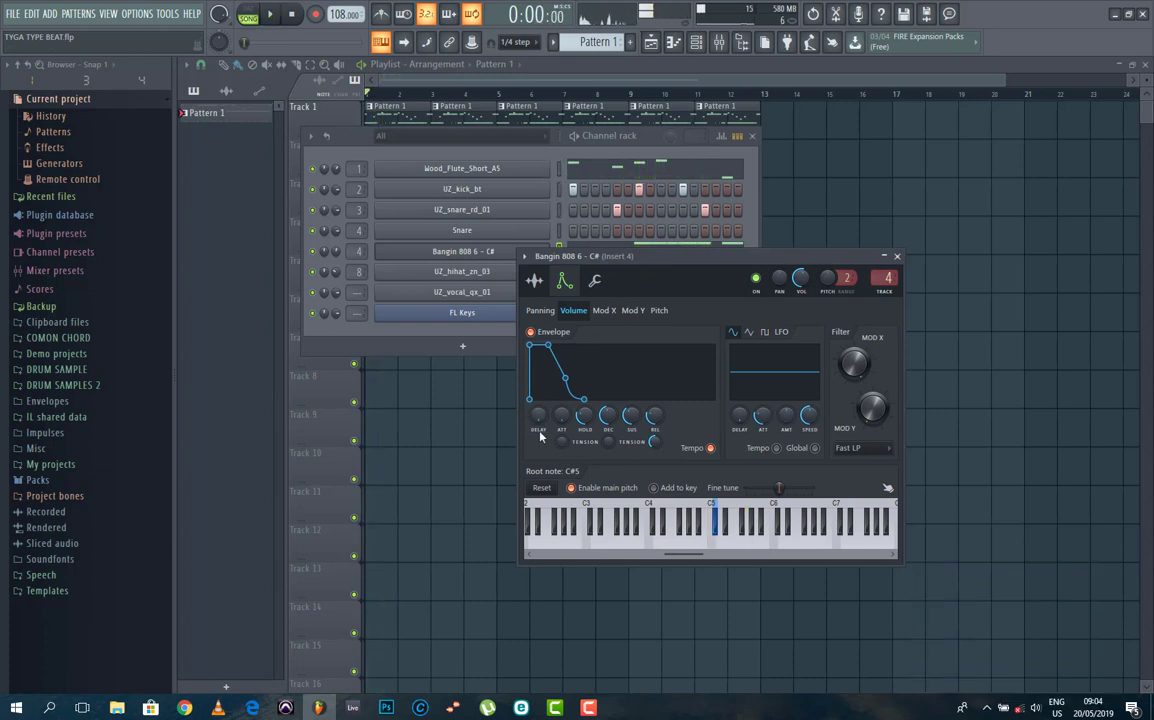
# Step: Compare the arrangement's playback with the 808's attack change undone and with it restored
pyautogui.hotkey('ctrl', 'z')
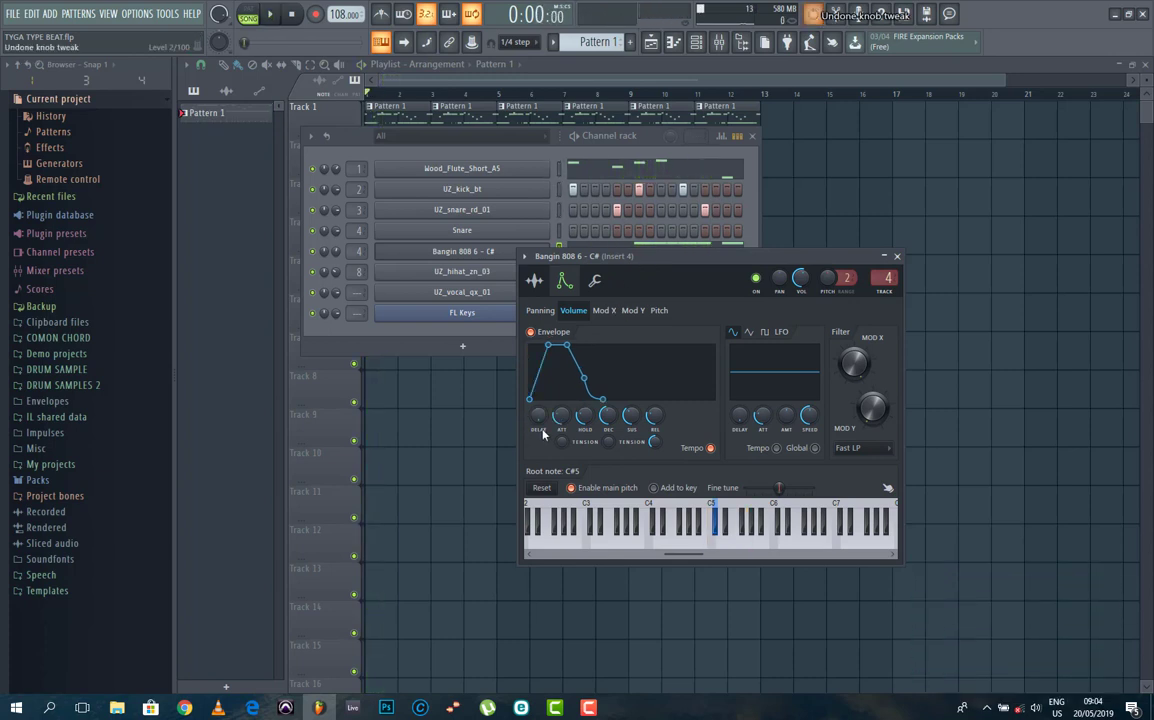
pyautogui.press('space')
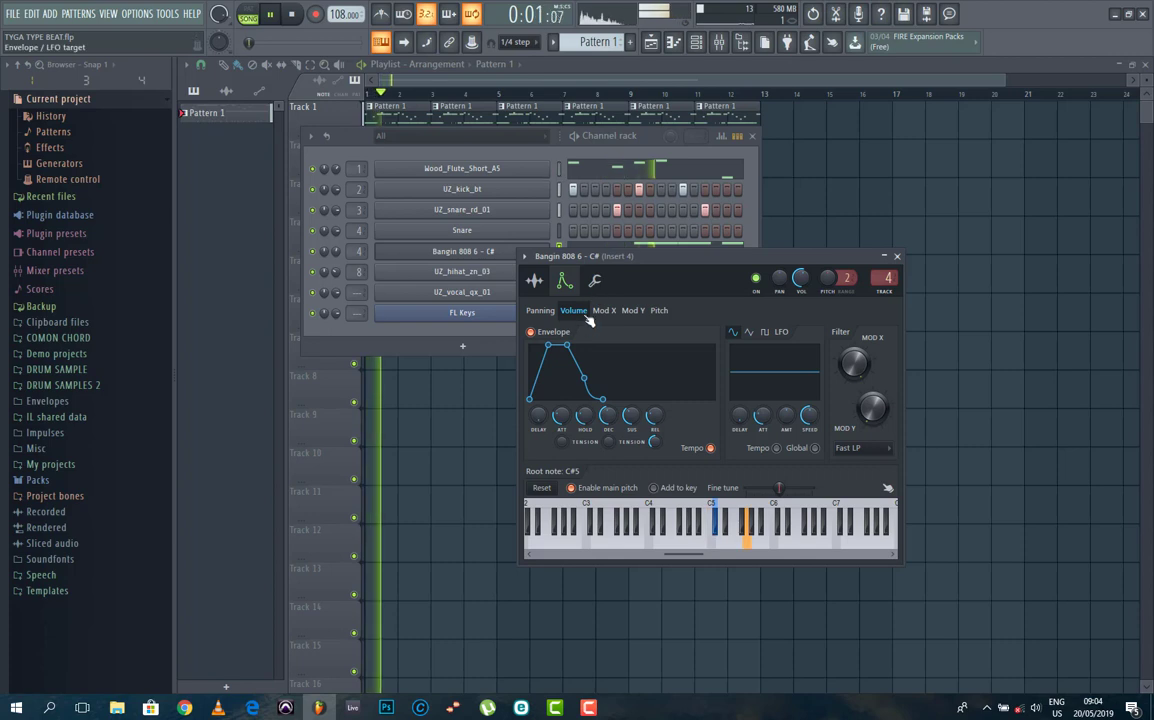
pyautogui.hotkey('ctrl', 'z')
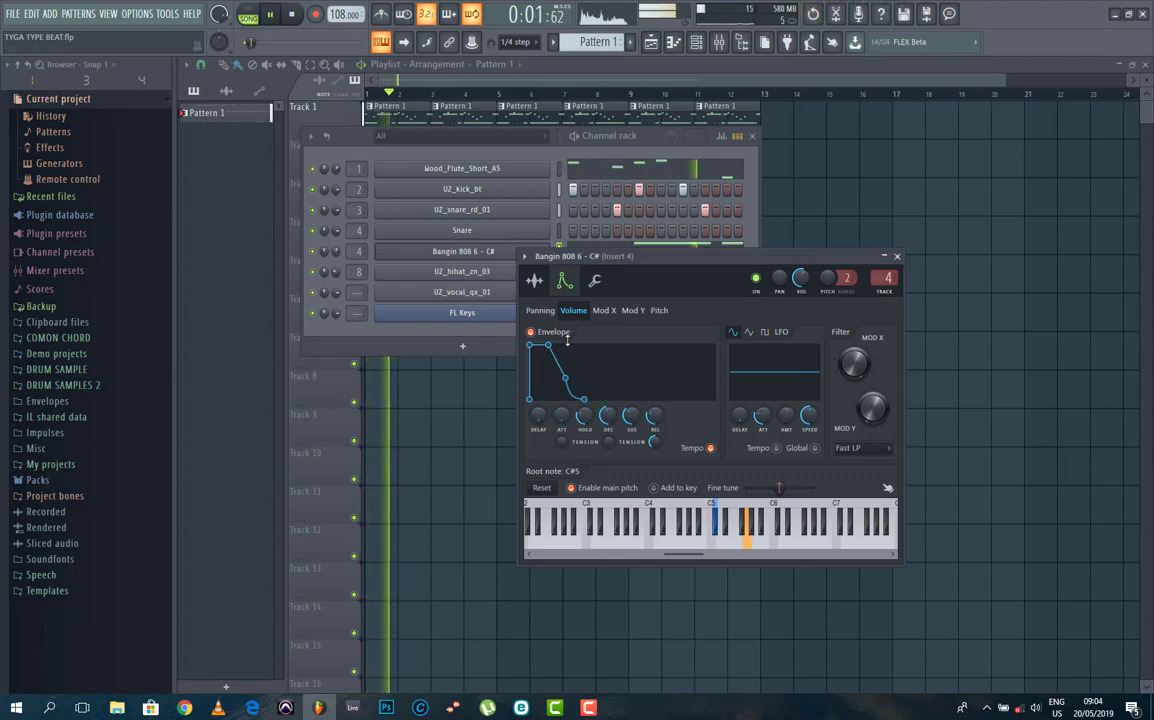
pyautogui.press('space')
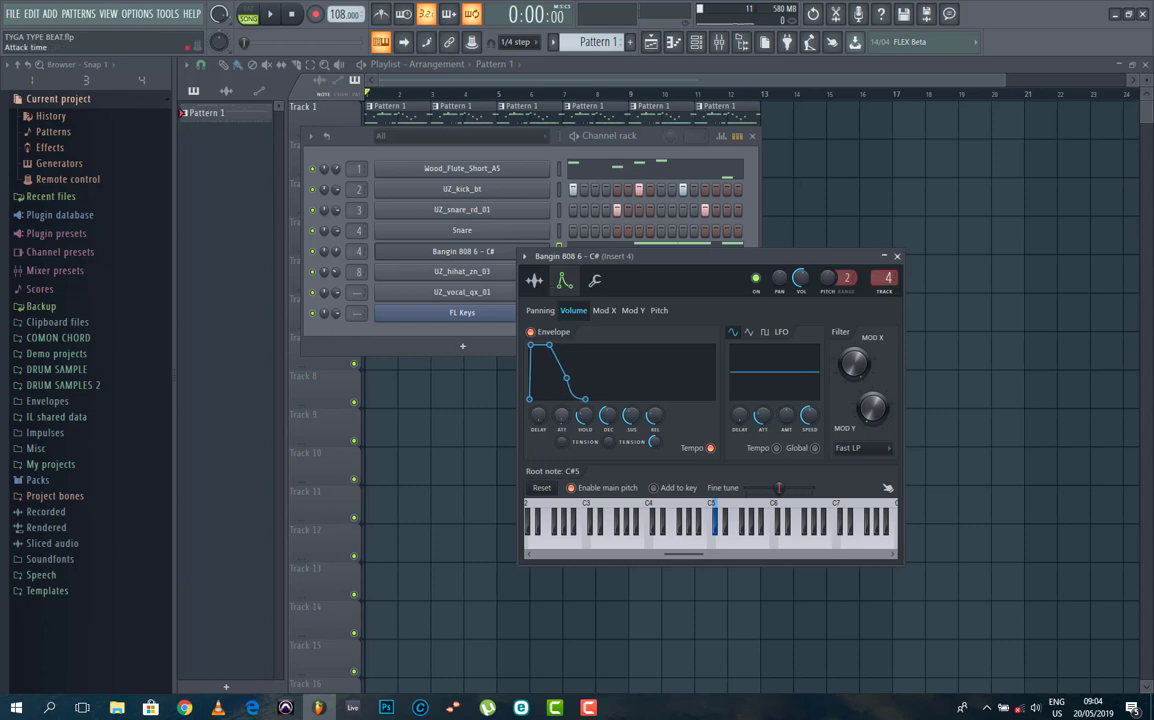
pyautogui.press('space')
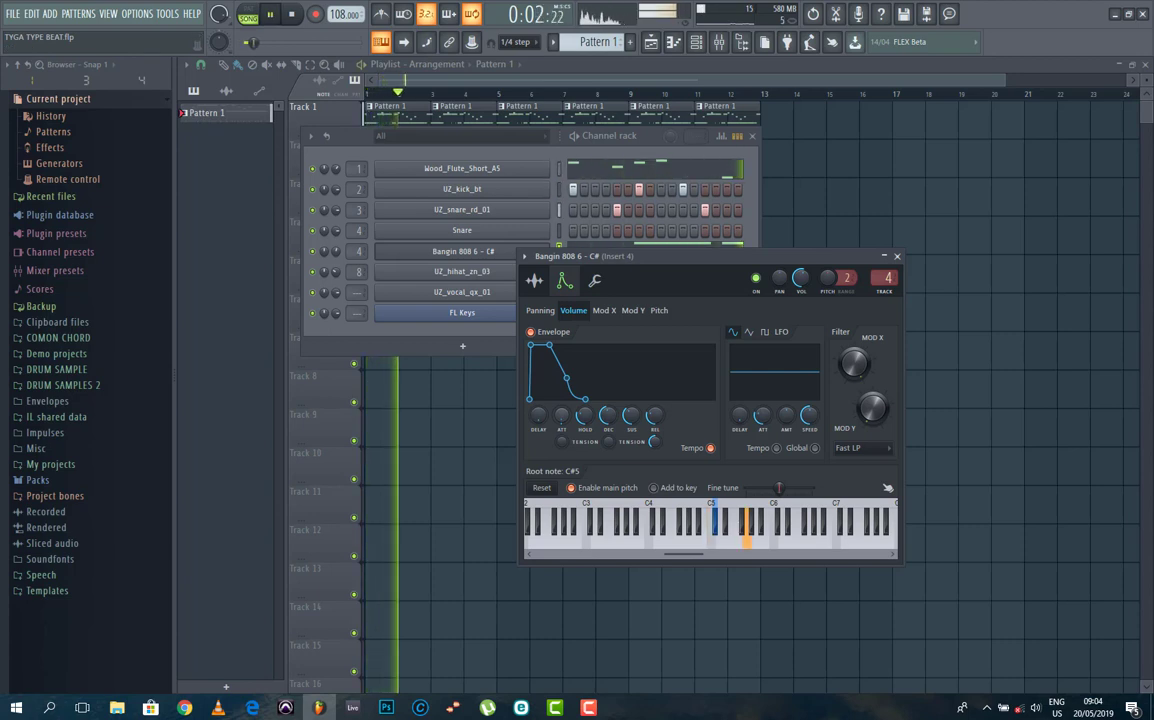
pyautogui.press('space')
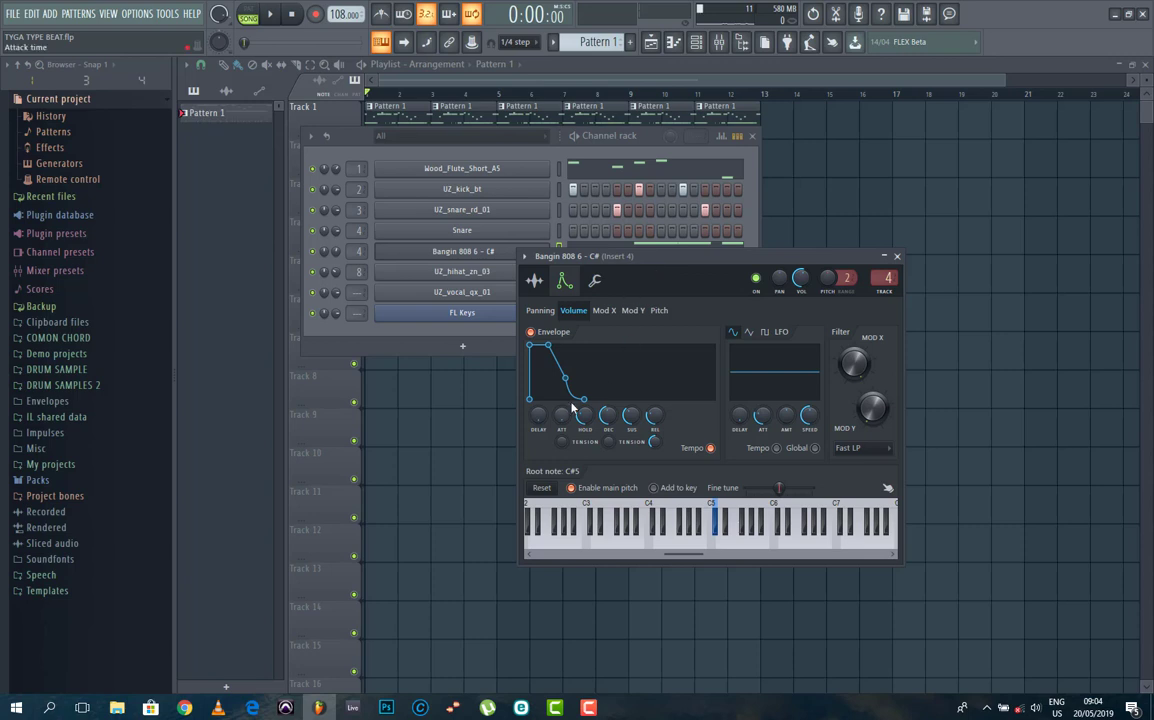
# Step: Raise the hold of the 808's volume envelope to its maximum and lower the decay, sustain and release to their minimum
pyautogui.moveTo(582, 424); pyautogui.dragTo(582, 388)
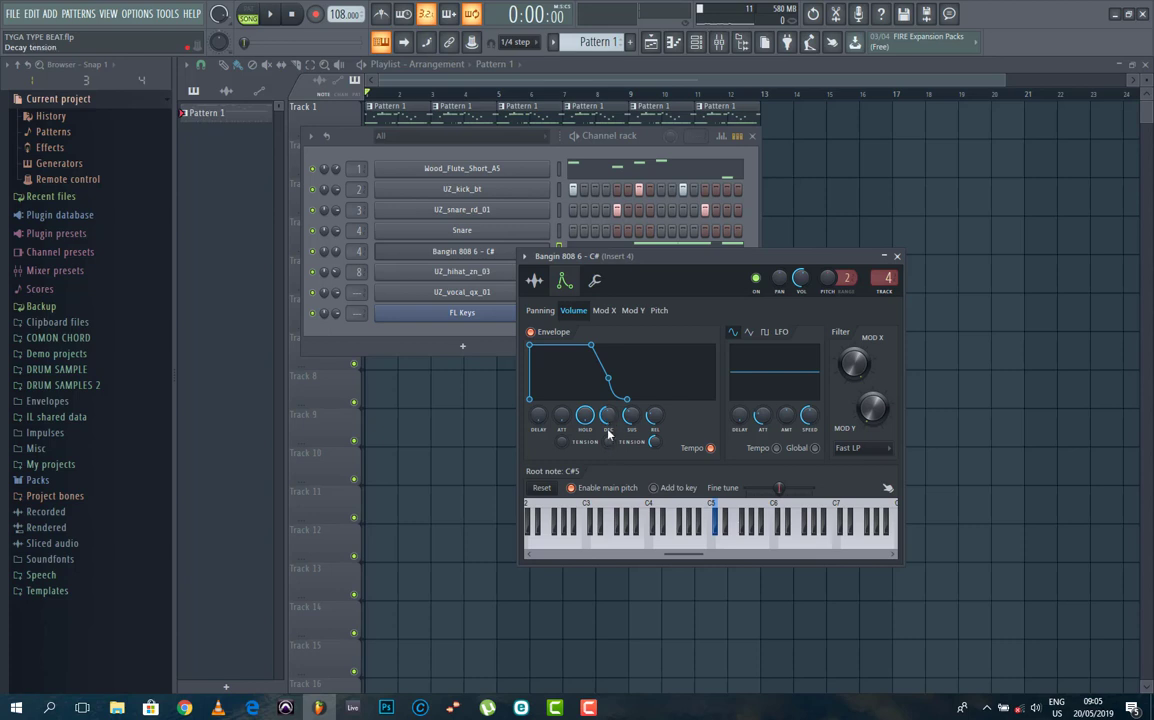
pyautogui.moveTo(606, 420); pyautogui.dragTo(606, 466)
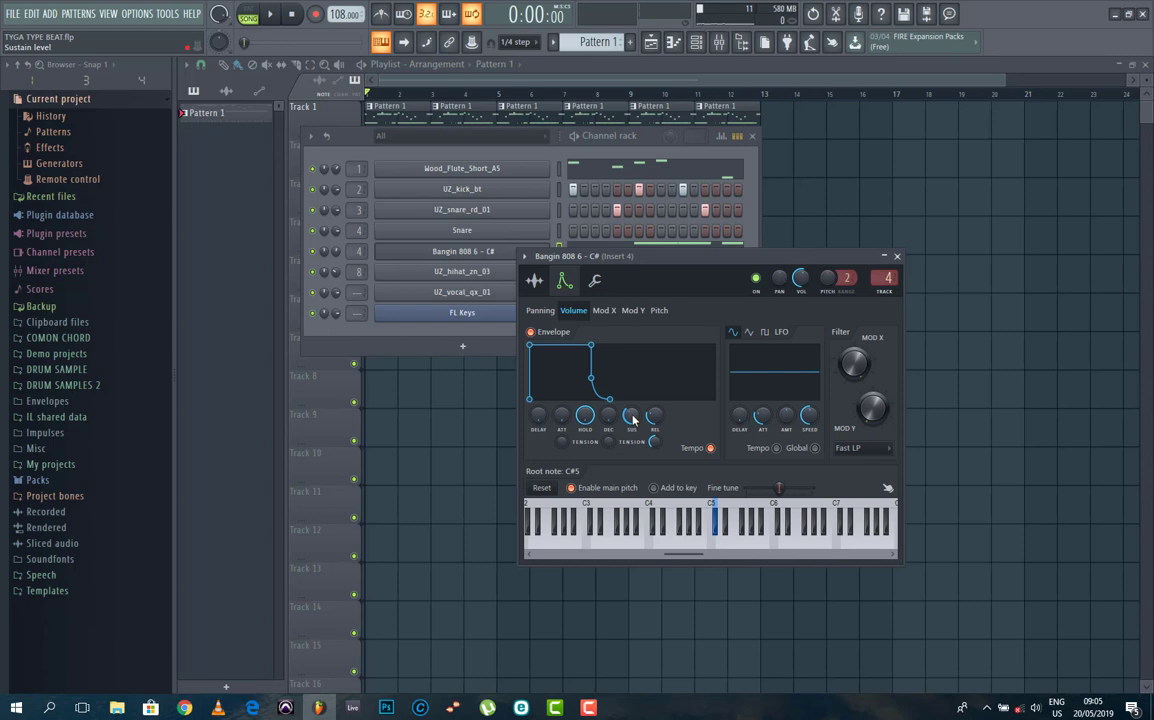
pyautogui.moveTo(633, 419); pyautogui.dragTo(633, 462)
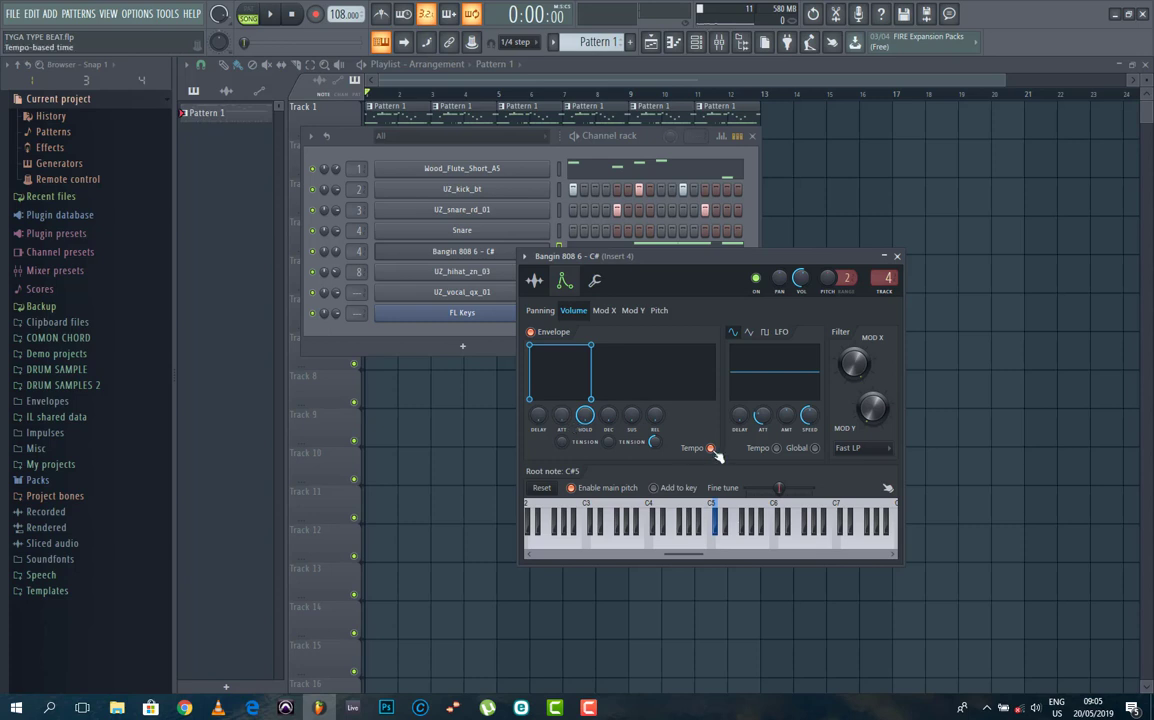
# Step: Move the 808's channel window clear of the channel rack and play the arrangement to hear the reshaped envelope
pyautogui.moveTo(601, 255); pyautogui.dragTo(605, 350)
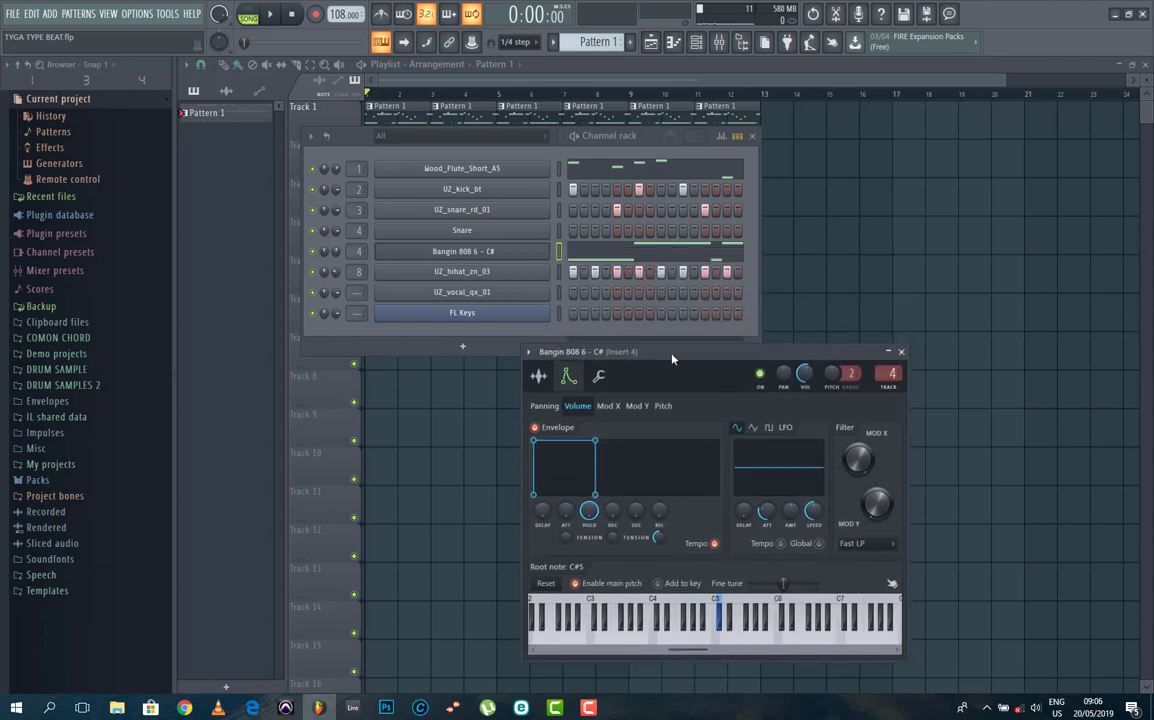
pyautogui.press('space')
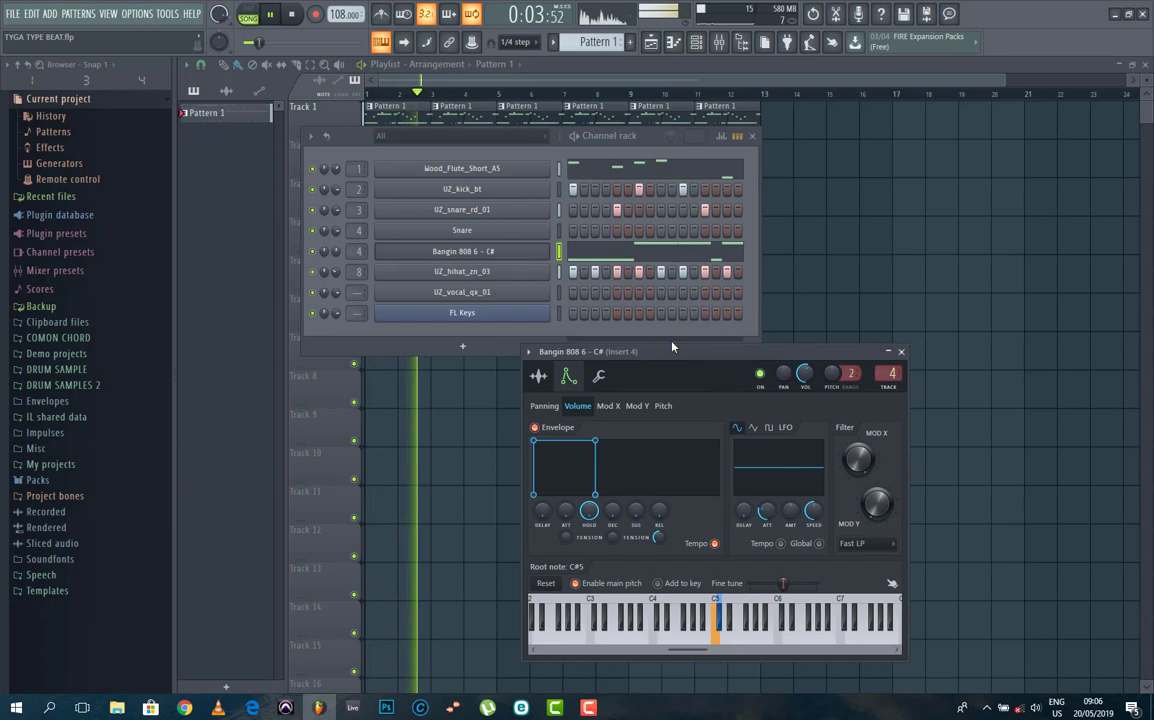
pyautogui.press('space')
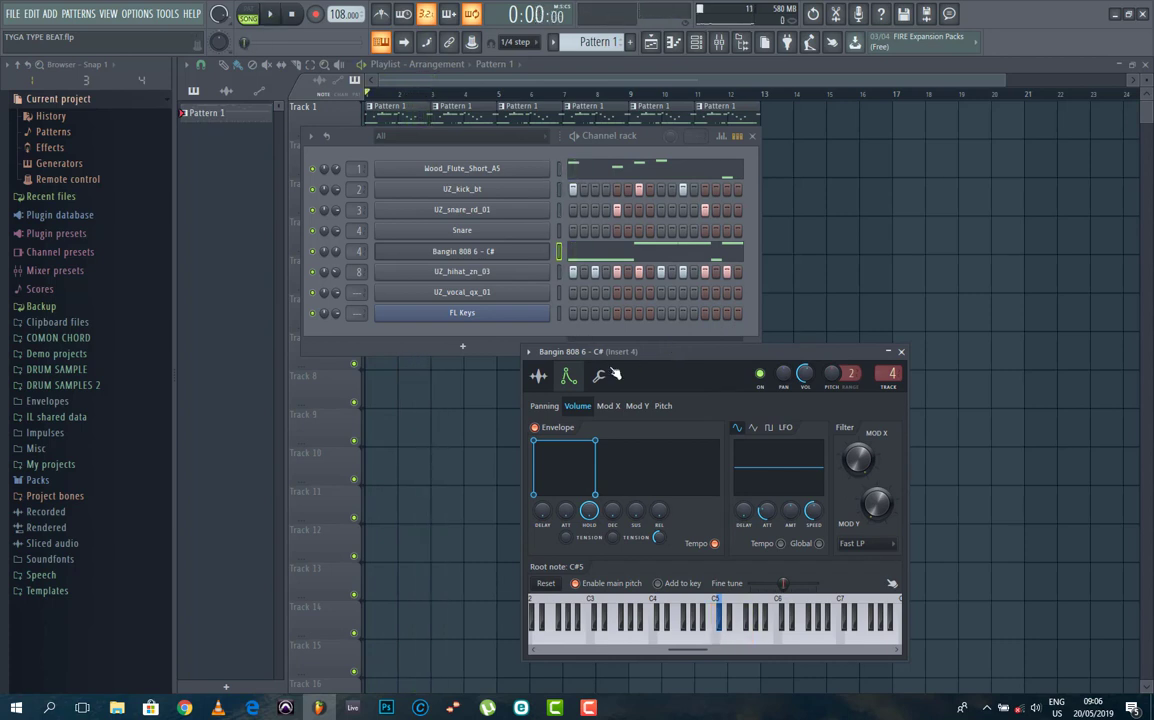
# Step: Examine the 808's Cut self group settings and its piano roll notes, then play the arrangement with the channel rack shown
pyautogui.click(600, 376)
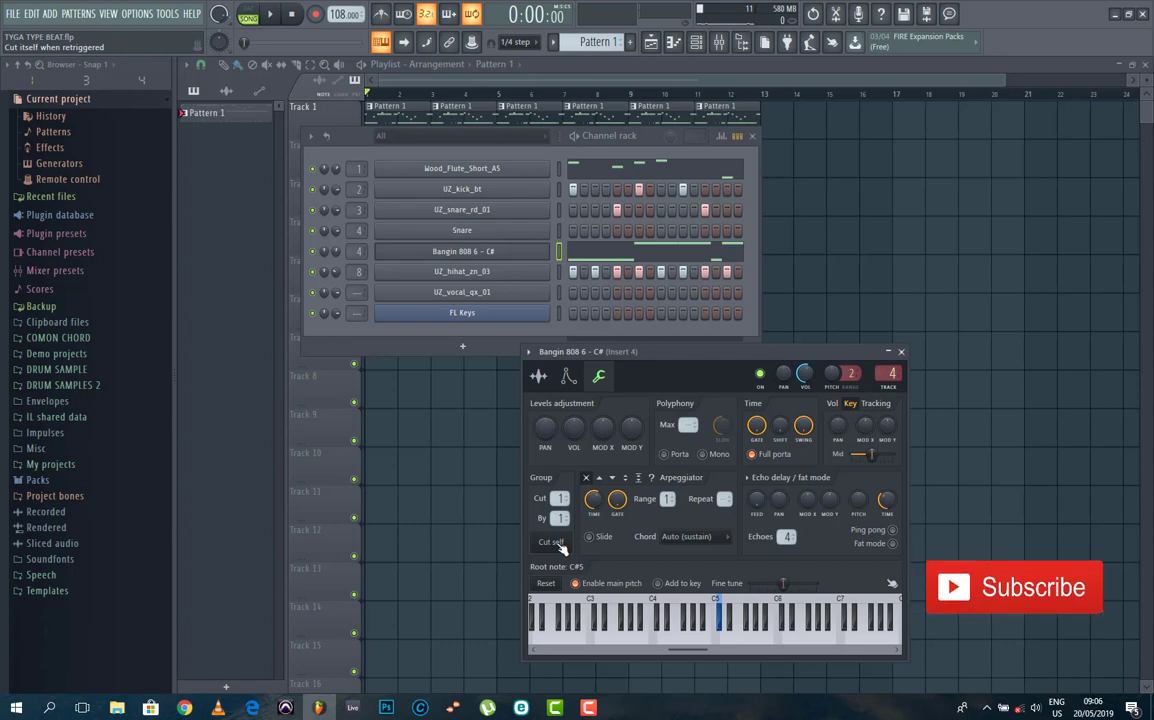
pyautogui.click(585, 255)
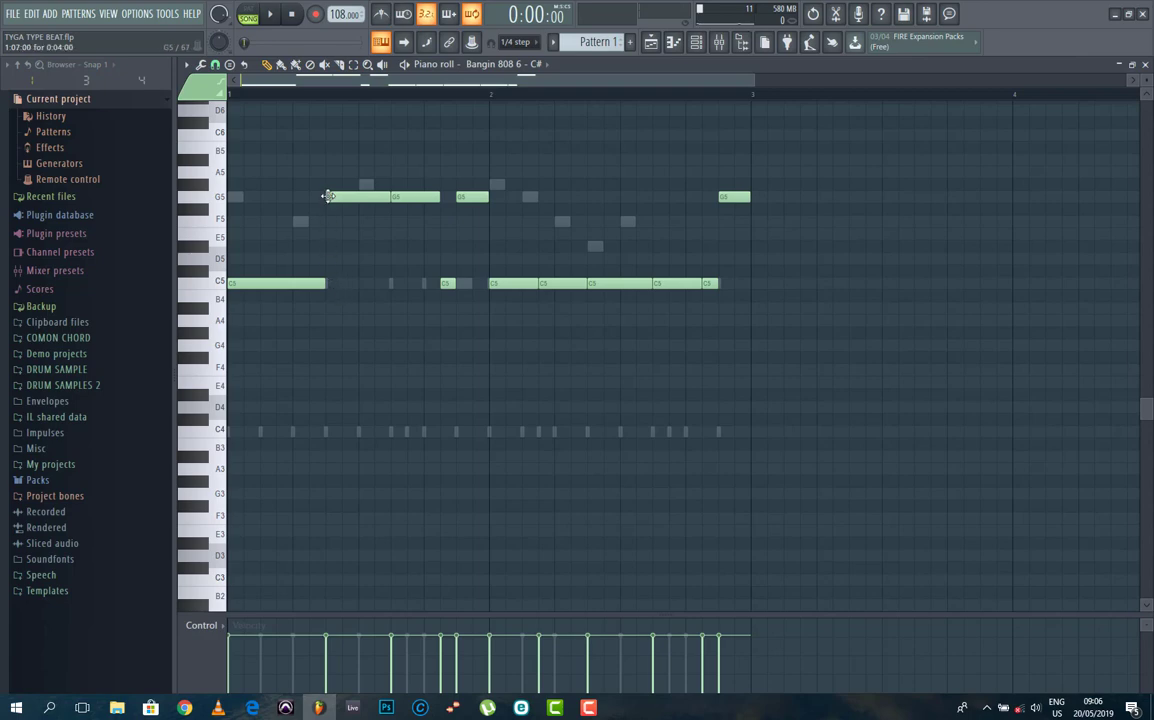
pyautogui.press('F6')
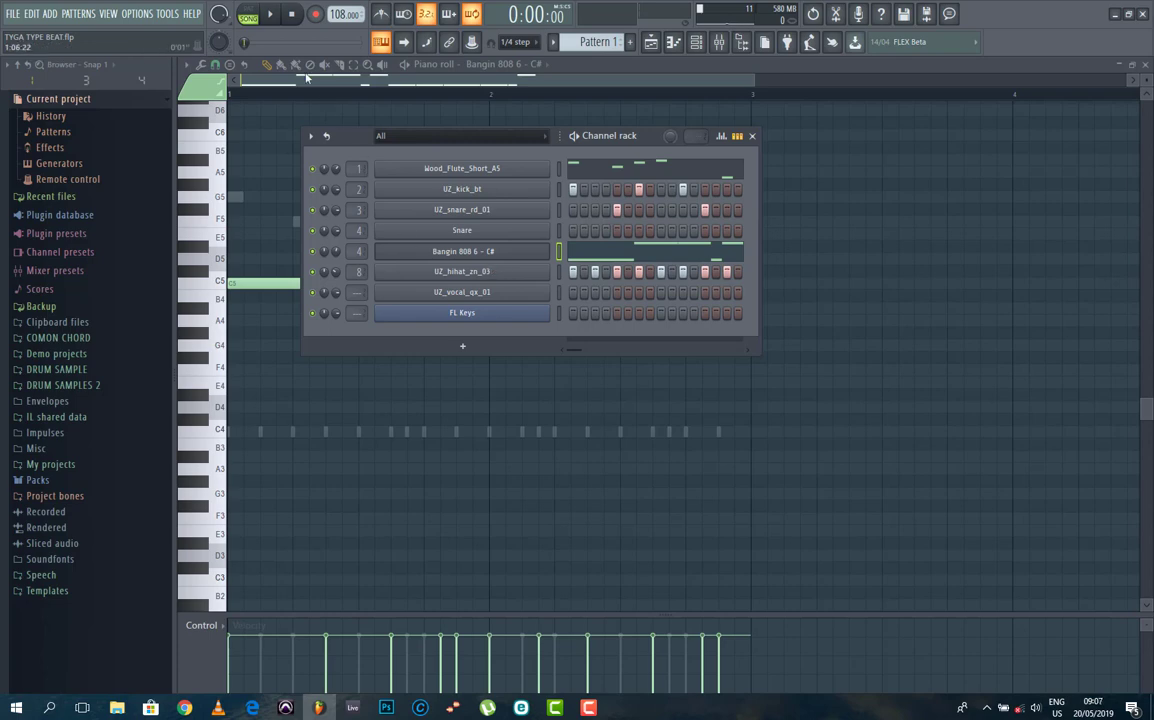
pyautogui.press('space')
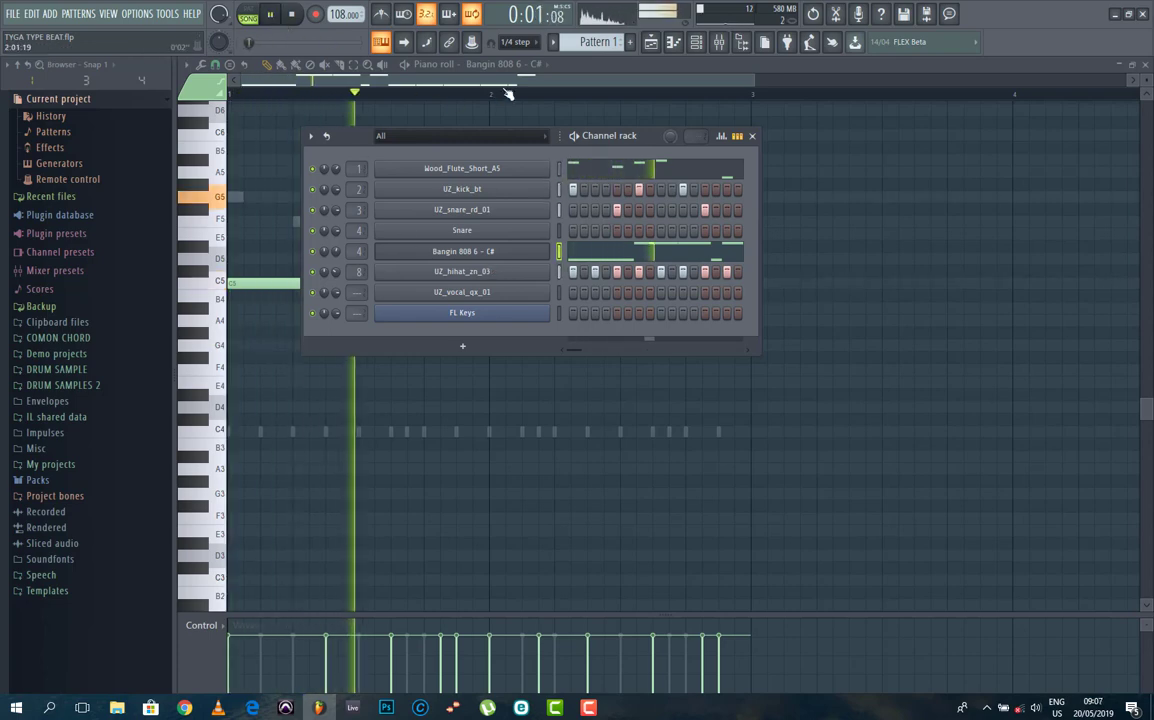